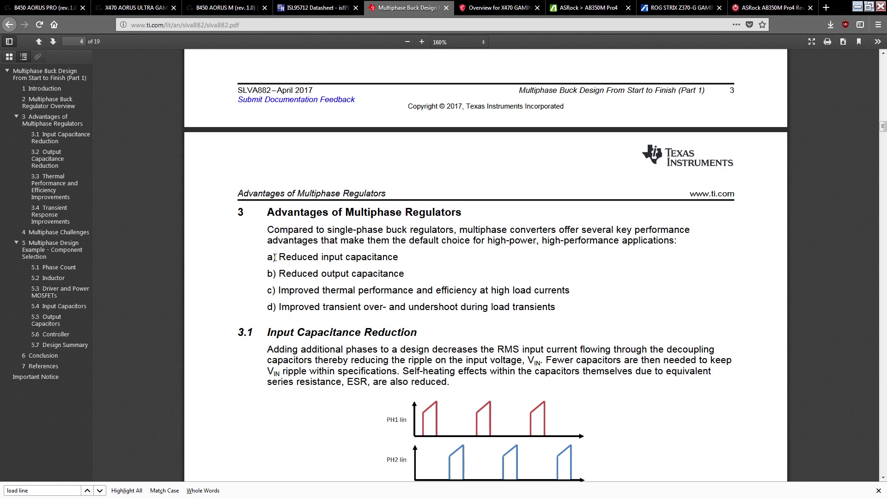
Step: Read the list of multiphase regulator advantages in section 3 and review the regulator figures on the preceding pages
left_click_drag(274, 258, 416, 267)
left_click_drag(276, 274, 335, 275)
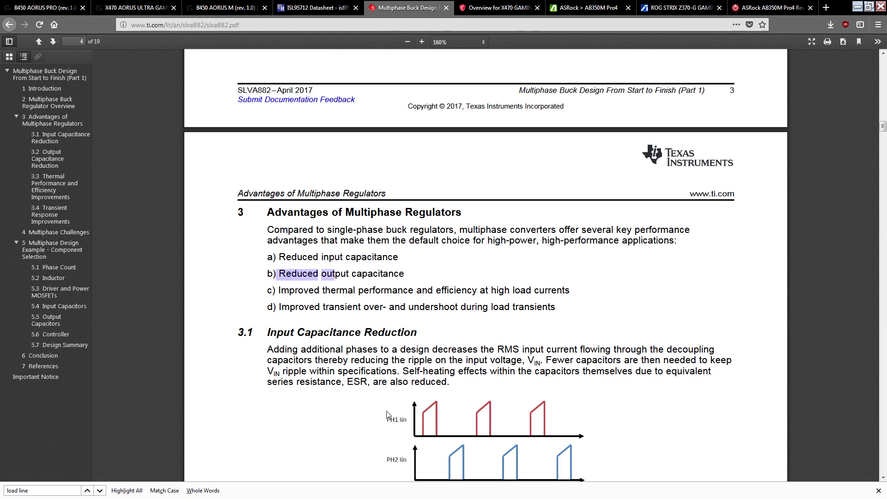
left_click_drag(286, 295, 410, 288)
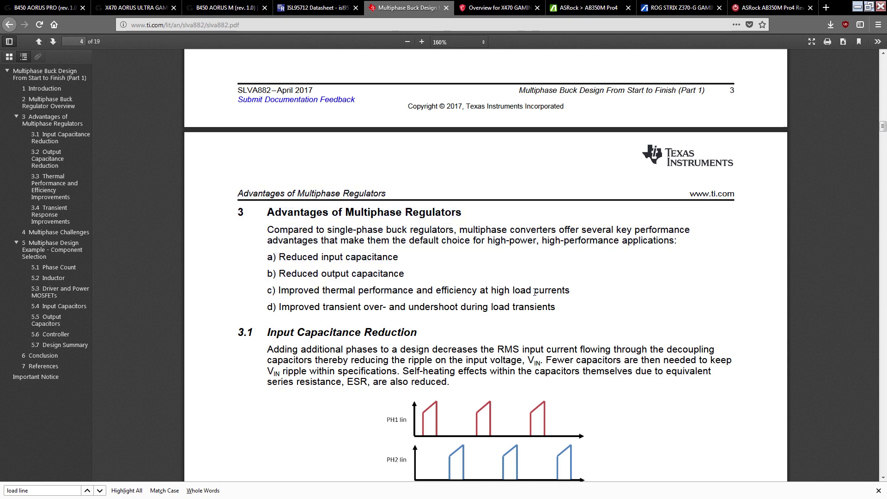
left_click_drag(284, 310, 552, 312)
left_click(558, 314)
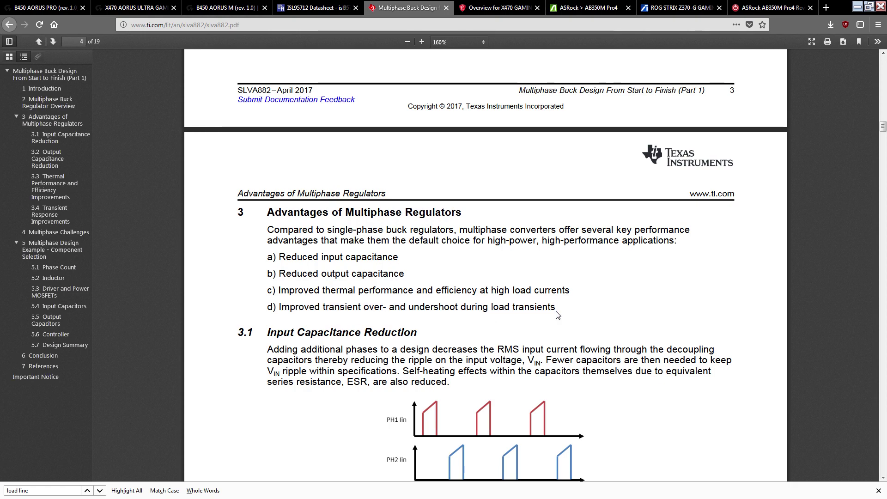
scroll(558, 314, "up", 20)
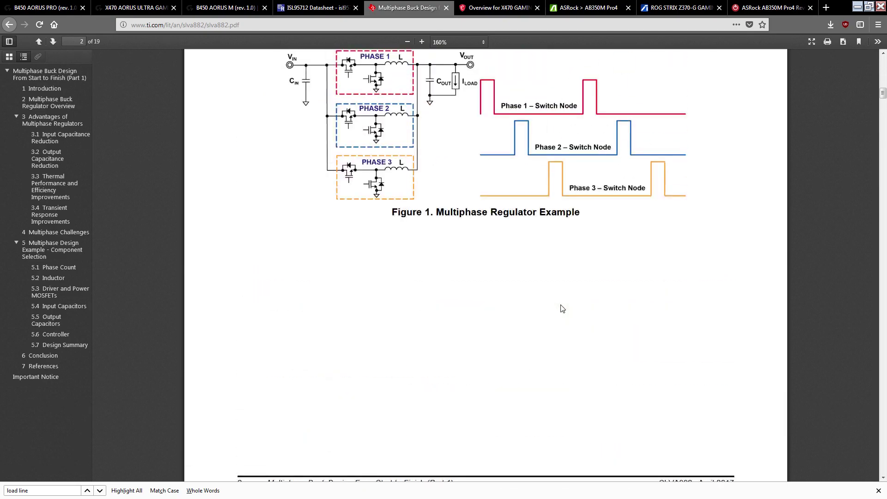
scroll(562, 308, "down", 15)
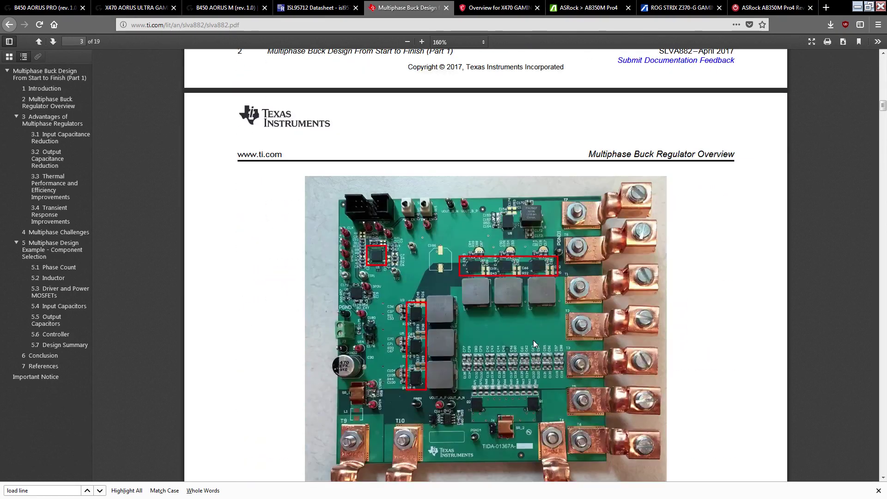
scroll(456, 349, "down", 10)
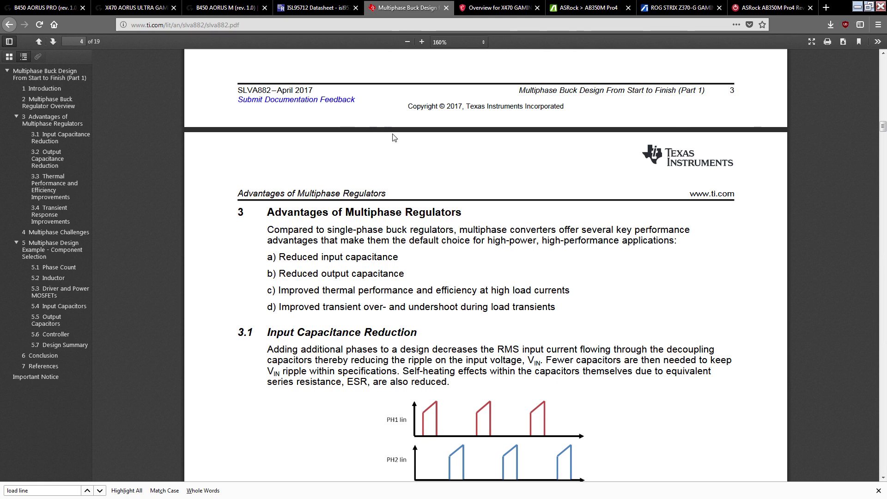
Step: Switch to GIMP, hide the schematic layer, and make so9p4oyb.bmp the active layer for the Paintbrush
left_click(858, 6)
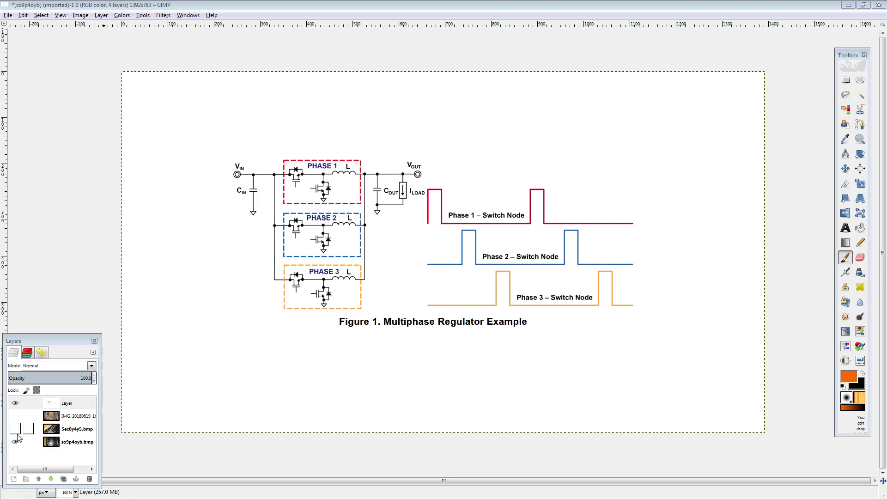
left_click(15, 404)
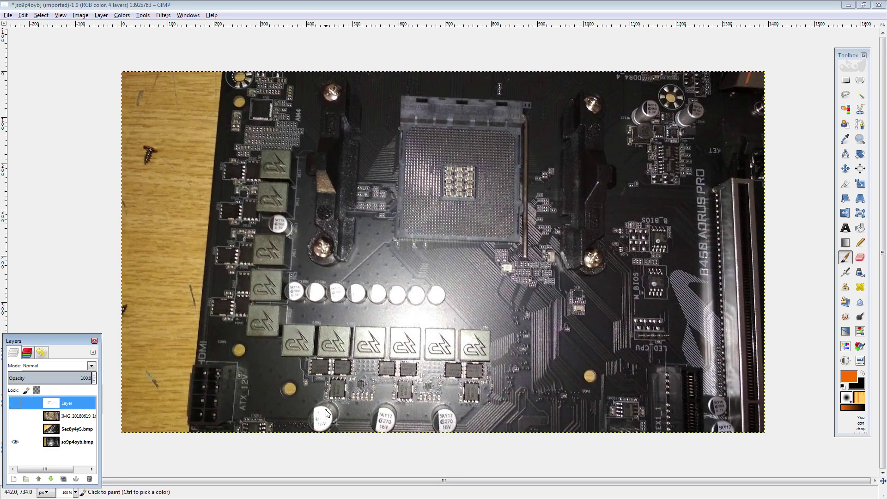
left_click(850, 258)
left_click(851, 258)
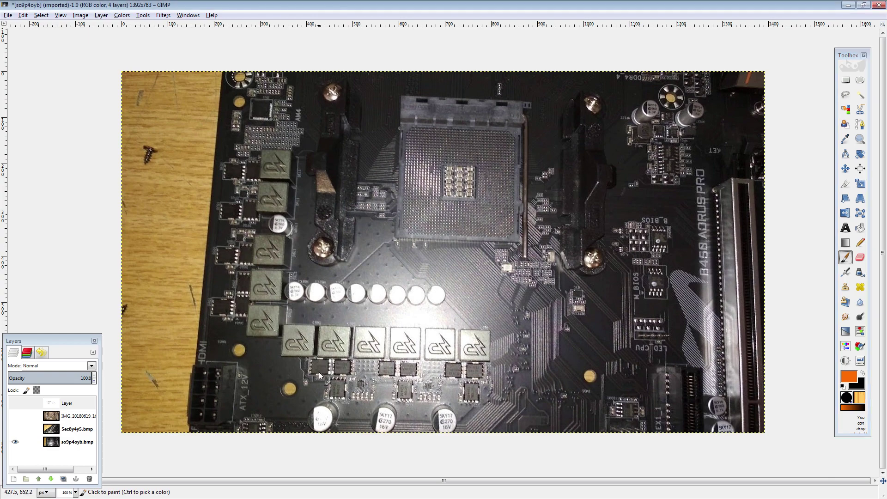
left_click(88, 442)
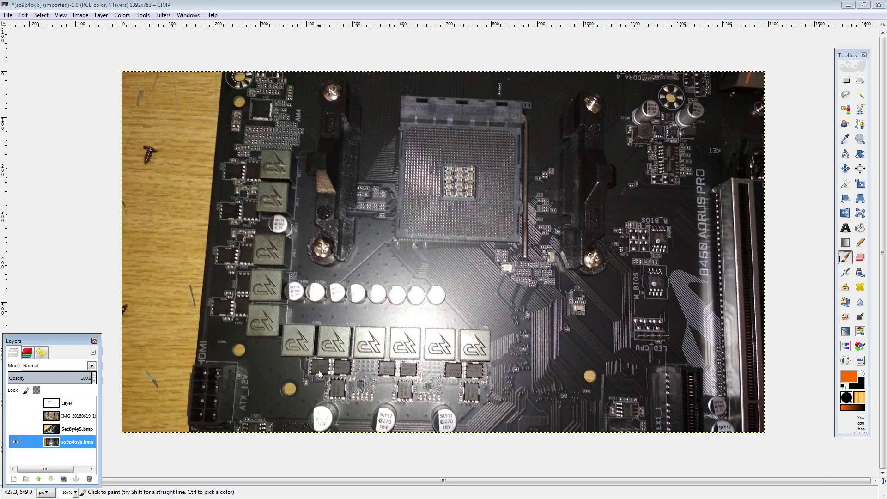
Step: Paint L on the first two upper MOSFETs, H on the MOSFET below, and C on the two inductors above
mouse_move(316, 367)
left_mouse_down()
mouse_move(347, 368)
mouse_move(333, 398)
left_mouse_up()
left_click_drag(334, 390, 342, 398)
scroll(348, 443, "down", 3)
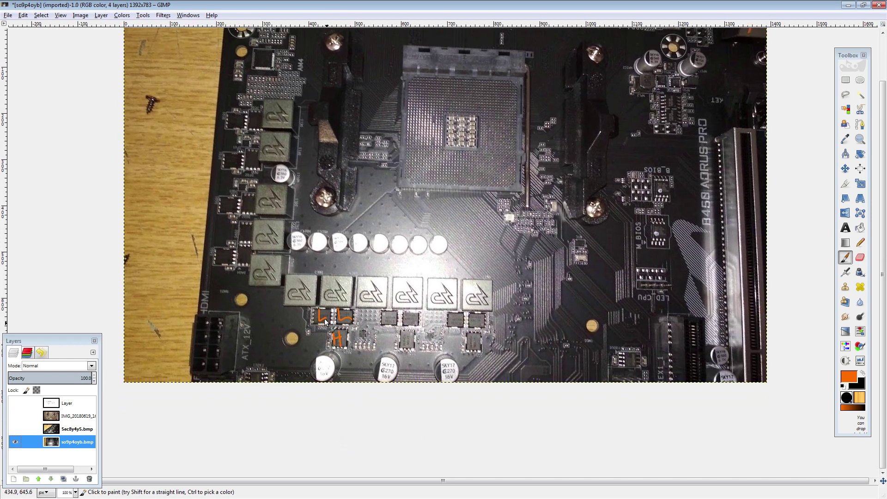
mouse_move(301, 284)
left_mouse_down()
mouse_move(295, 298)
mouse_move(352, 287)
left_mouse_up()
Step: Outline the labelled inductor pair and its three MOSFETs with a closed shape of straight orange brush lines
left_click(285, 273)
left_click(284, 329, "shift")
left_click(342, 353, "shift")
left_click(357, 351, "shift")
left_click(357, 276, "shift")
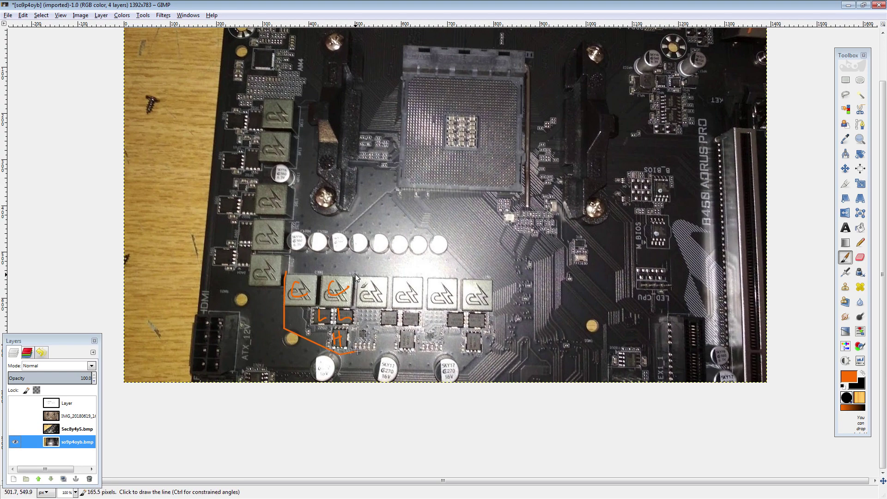
left_click(286, 273, "shift")
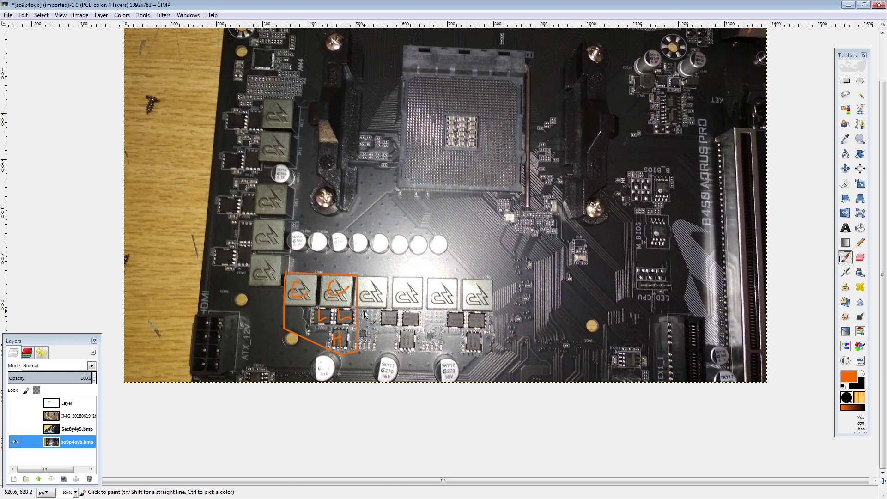
Step: Show and activate the IMG_20180619_161301.jpg layer, and outline the first two inductors of the horizontal row with their MOSFETs
left_click(15, 416)
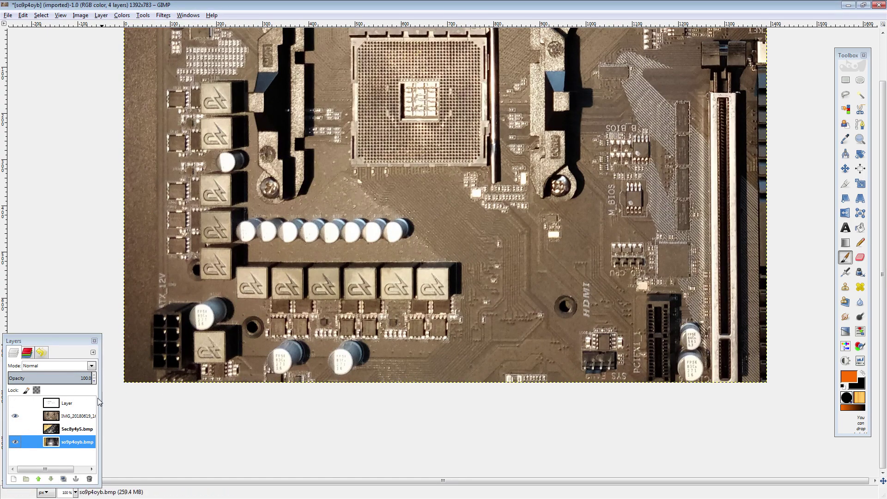
left_click(85, 413)
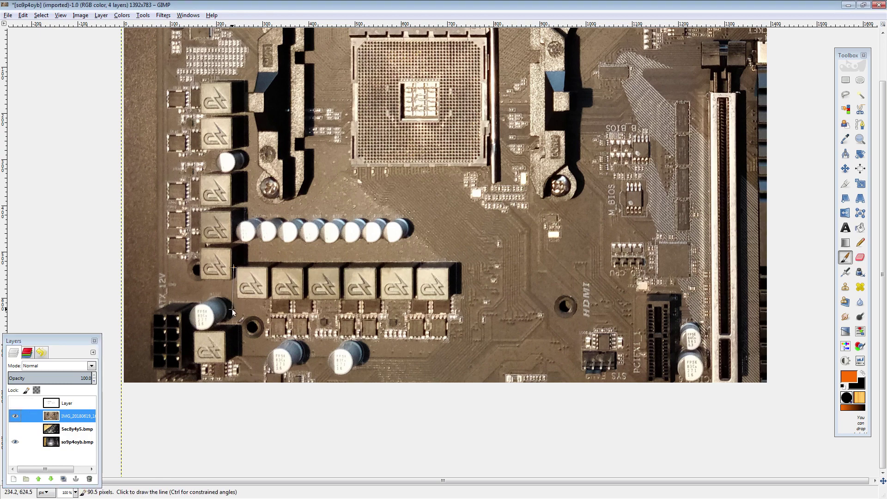
left_click(265, 344, "shift")
left_click(315, 344, "shift")
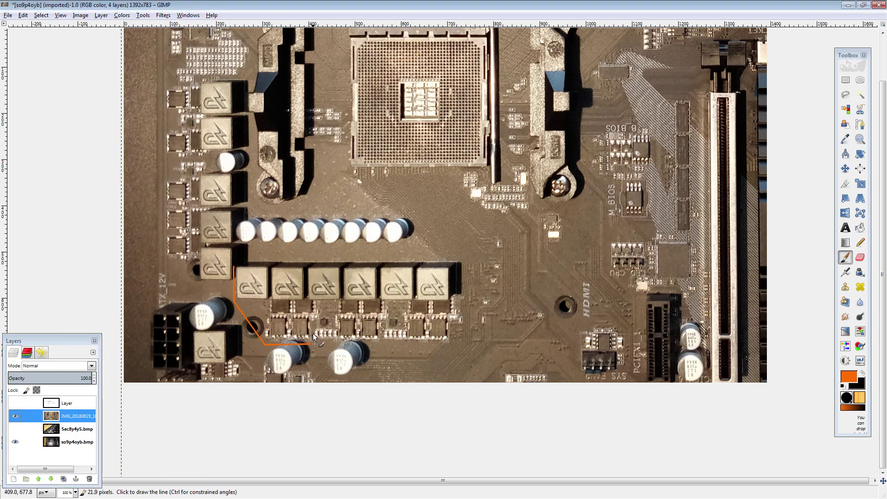
left_click(308, 263, "shift")
left_click(234, 265, "shift")
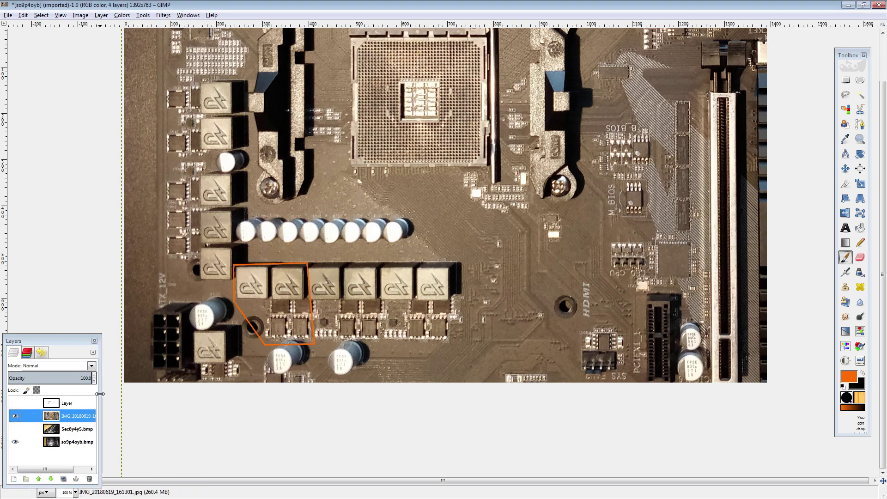
Step: Compare the two outlined board photos, and label the lower MOSFETs H and the upper ones L on IMG_20180619_161301.jpg
left_click(16, 442)
left_click(15, 416)
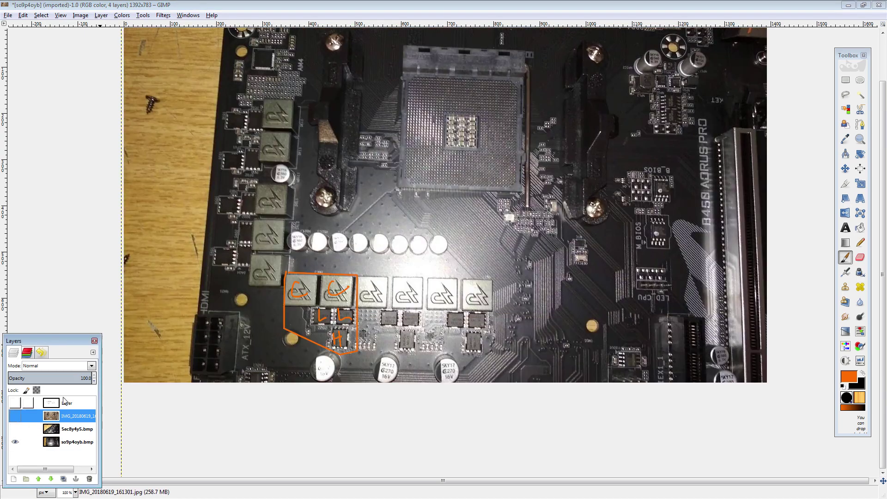
left_click(15, 416)
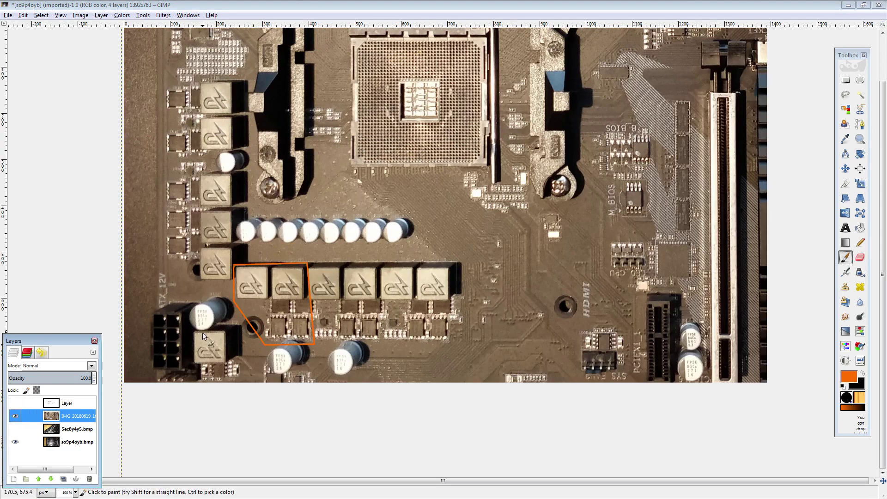
left_click_drag(274, 322, 273, 334)
mouse_move(274, 328)
left_mouse_down()
mouse_move(302, 338)
mouse_move(307, 301)
left_mouse_up()
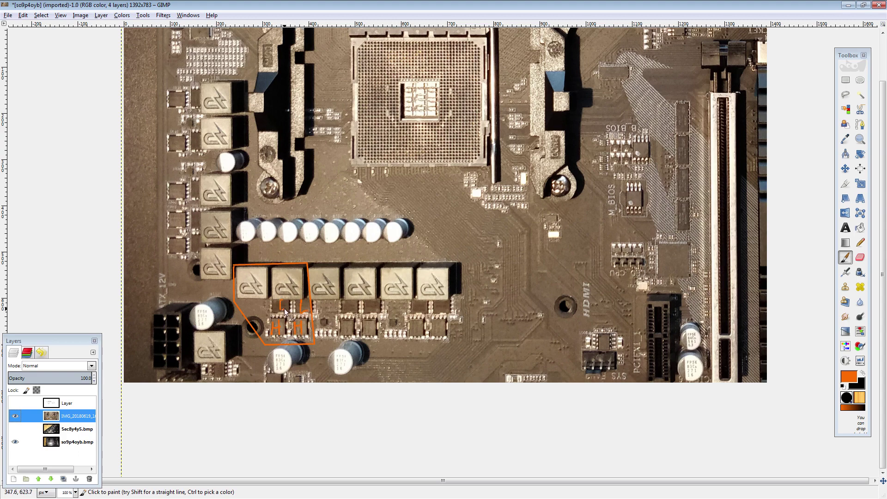
Step: Return to the so9p4oyb.bmp photo, circle the empty spot beside the H MOSFET, and undo the circle
left_click(15, 416)
left_click(69, 428)
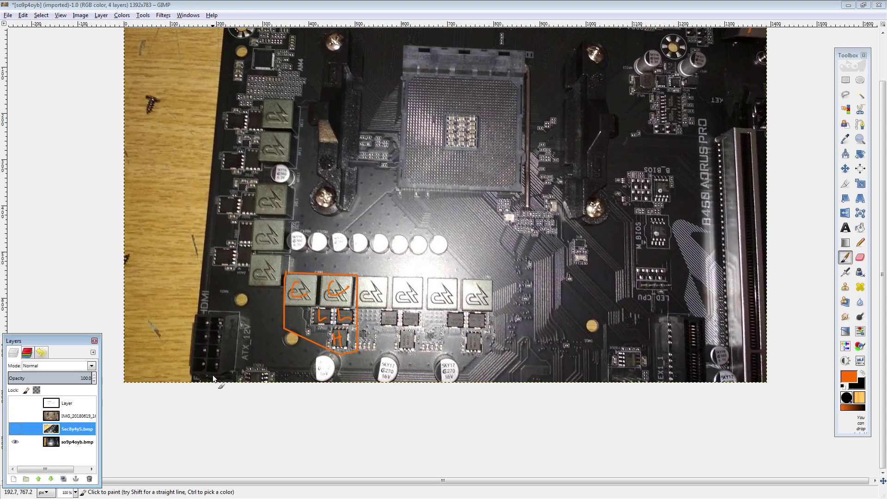
left_click(69, 442)
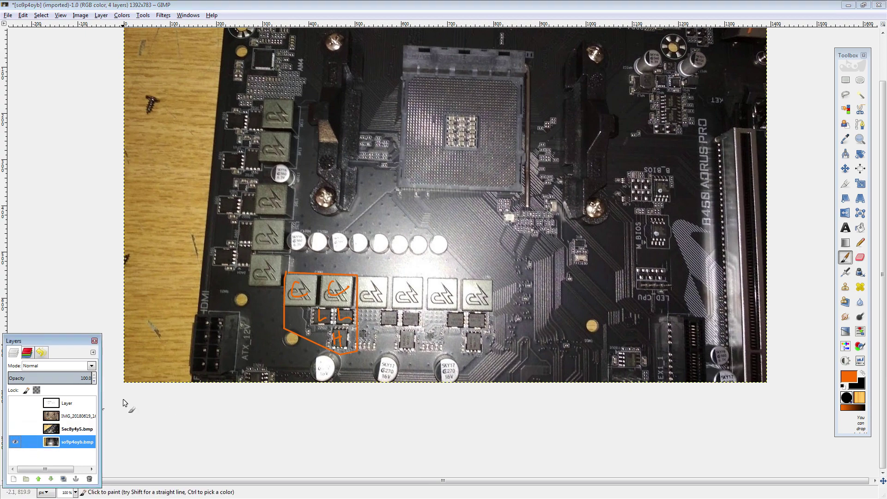
mouse_move(307, 339)
left_mouse_down()
mouse_move(326, 335)
mouse_move(310, 349)
mouse_move(319, 326)
left_mouse_up()
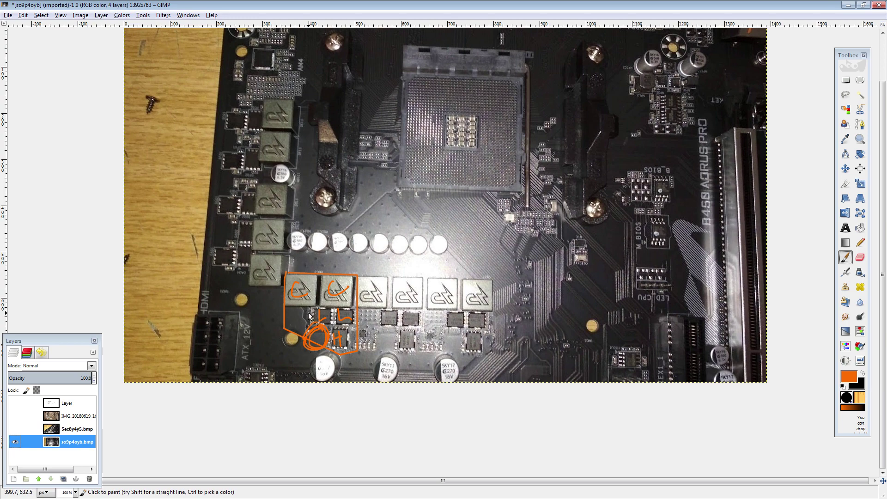
key("ctrl+z")
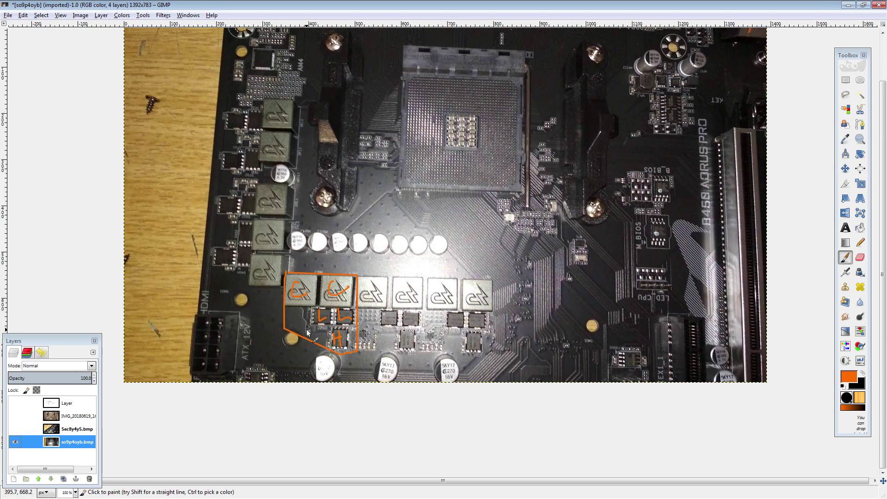
Step: Show and activate the IMG_20180619_161301.jpg layer again, and paint C on its two outlined inductors
left_click(18, 419)
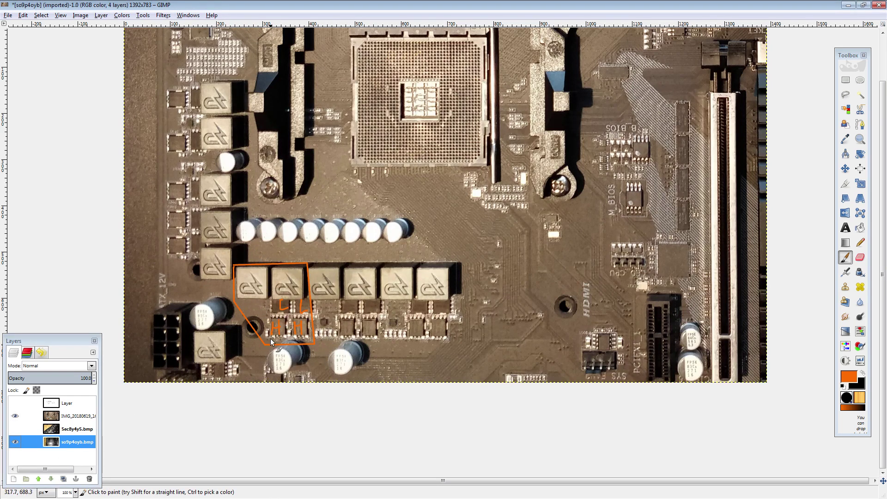
key("Page_Up")
key("Page_Up")
mouse_move(255, 274)
left_mouse_down()
mouse_move(241, 286)
mouse_move(296, 288)
left_mouse_up()
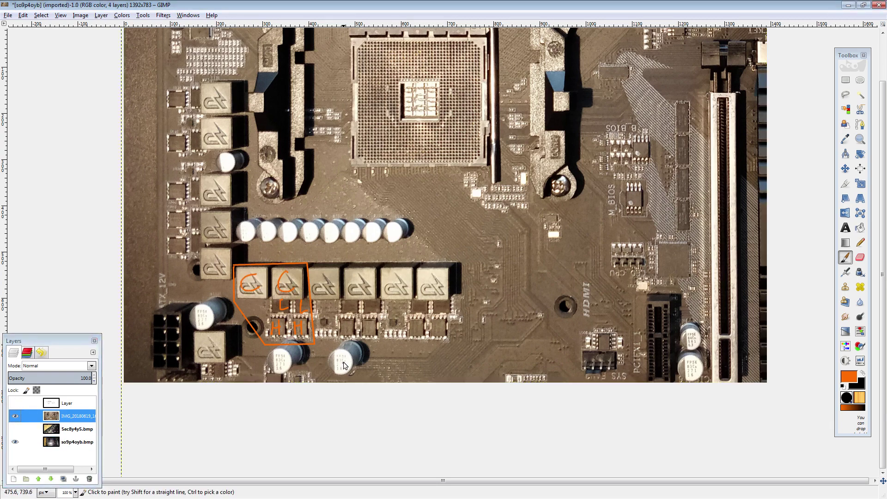
Step: Circle the two small chips between the MOSFET groups, and undo the trial circle around the controller chip
mouse_move(328, 318)
left_mouse_down()
mouse_move(320, 324)
mouse_move(327, 319)
left_mouse_up()
mouse_move(396, 319)
left_mouse_down()
mouse_move(394, 329)
mouse_move(392, 317)
left_mouse_up()
scroll(209, 229, "up", 4)
scroll(210, 228, "left", 1)
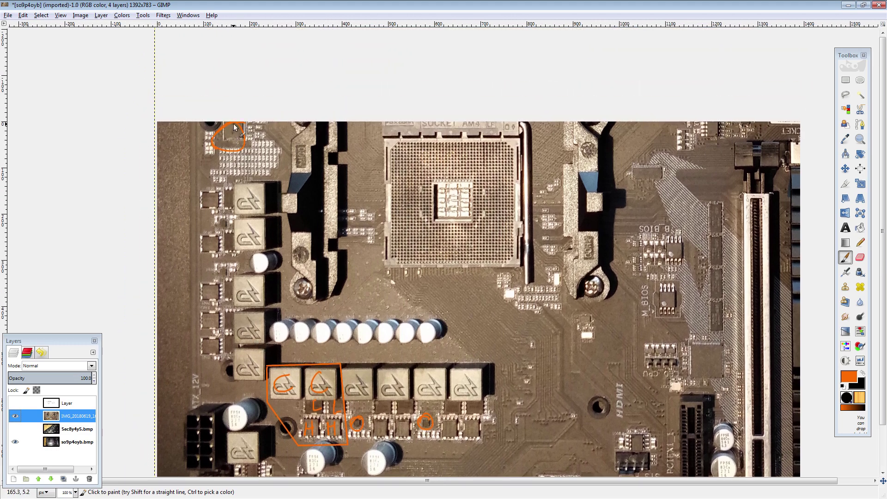
key("ctrl+z")
scroll(250, 148, "down", 3)
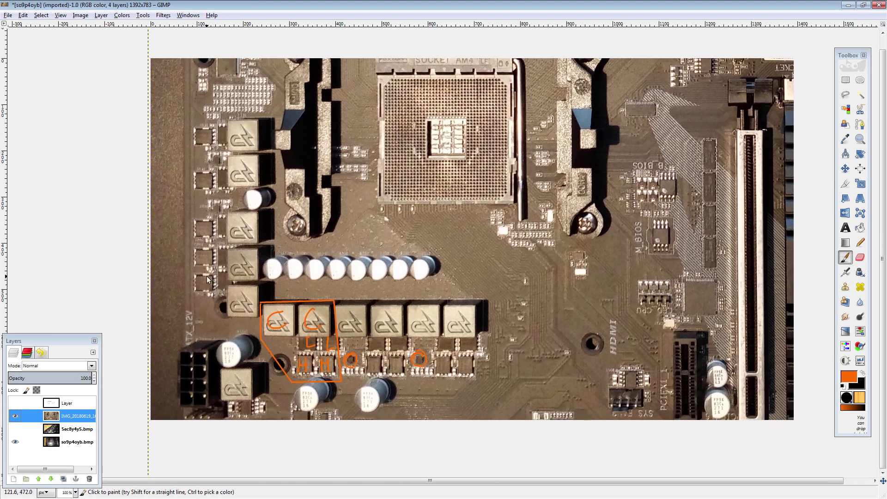
Step: Draw a freehand outline around the two lowest inductors of the vertical column and their MOSFETs
mouse_move(194, 246)
left_mouse_down()
mouse_move(195, 306)
mouse_move(248, 317)
mouse_move(263, 256)
mouse_move(191, 258)
left_mouse_up()
scroll(417, 240, "down", 4)
scroll(417, 241, "right", 1)
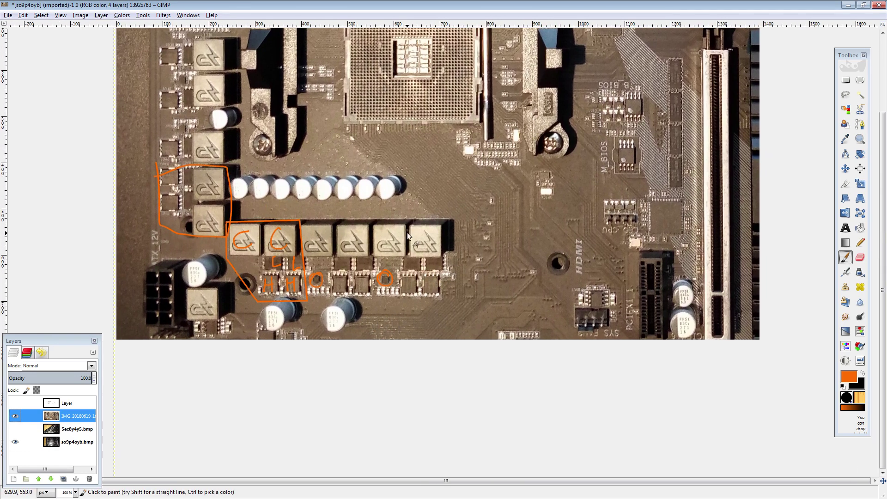
Step: Try freehand outlines around the first inductor pair and the last inductor of the horizontal row, undoing each one
mouse_move(229, 225)
left_mouse_down()
mouse_move(227, 321)
mouse_move(294, 318)
mouse_move(305, 226)
left_mouse_up()
mouse_move(429, 254)
left_mouse_down()
mouse_move(448, 277)
mouse_move(349, 254)
mouse_move(307, 335)
left_mouse_up()
key("ctrl+z")
key("ctrl+z")
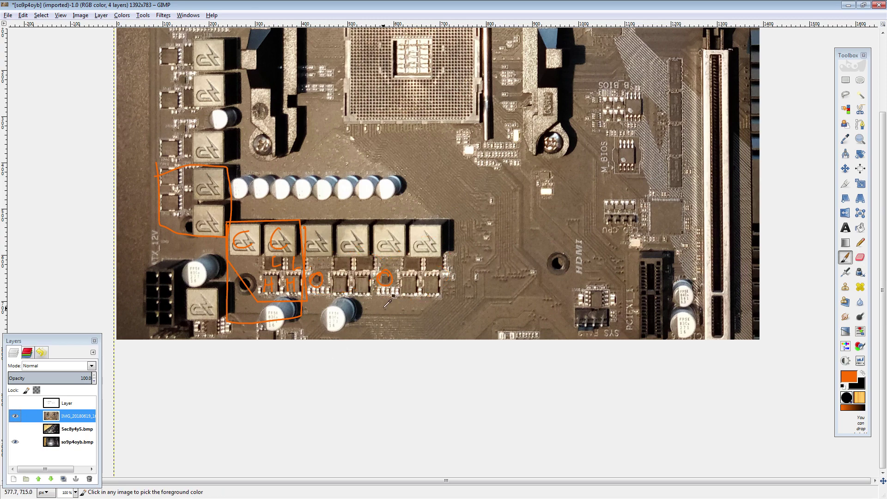
mouse_move(460, 226)
left_mouse_down()
mouse_move(434, 209)
mouse_move(467, 213)
mouse_move(353, 256)
mouse_move(298, 257)
mouse_move(253, 319)
mouse_move(231, 294)
left_mouse_up()
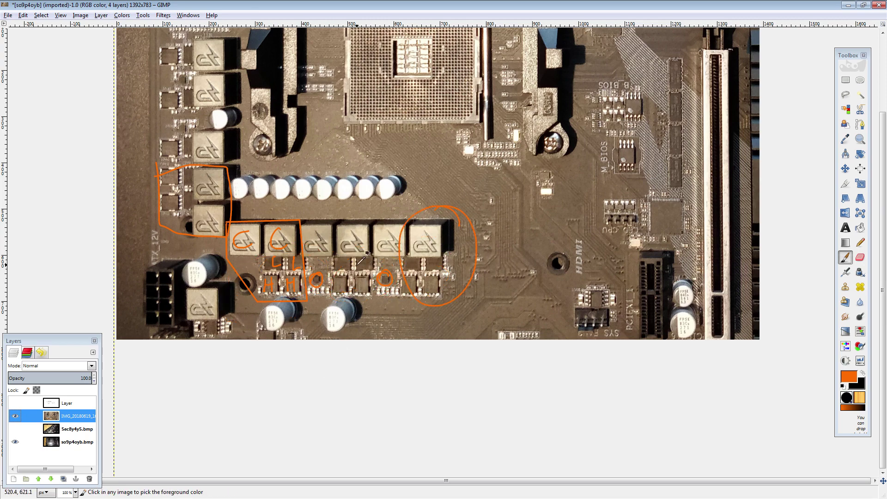
key("ctrl+z")
Step: Undo the freehand outline around the two lowest inductors of the vertical column
scroll(422, 233, "up", 2)
scroll(422, 233, "left", 1)
scroll(452, 284, "up", 1)
scroll(452, 284, "right", 1)
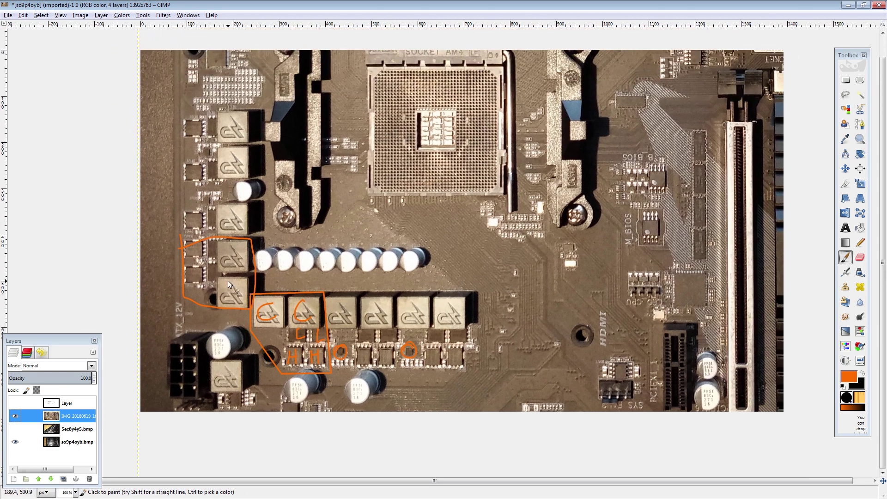
scroll(284, 256, "down", 2)
scroll(284, 256, "right", 1)
key("ctrl+z")
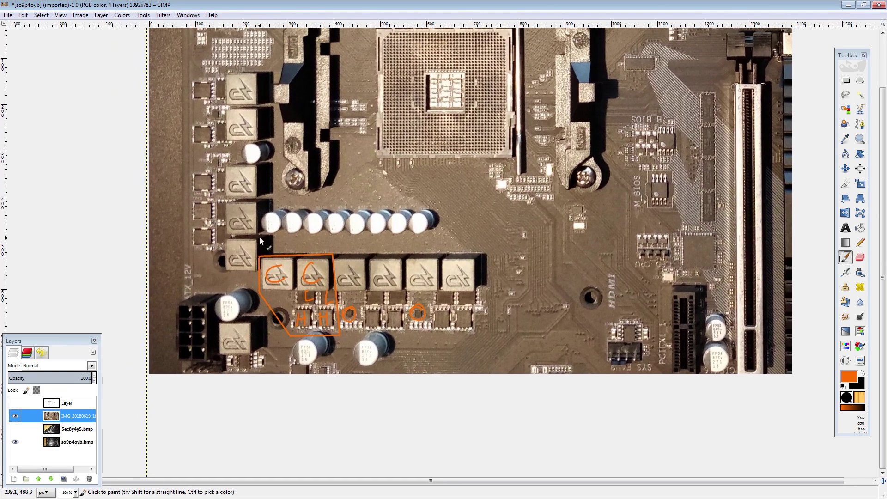
Step: Draw a straight-sided outline around the two lowest inductors of the vertical column and their MOSFETs
scroll(243, 191, "up", 1)
scroll(242, 190, "left", 1)
left_click(257, 200)
left_click(257, 273, "shift")
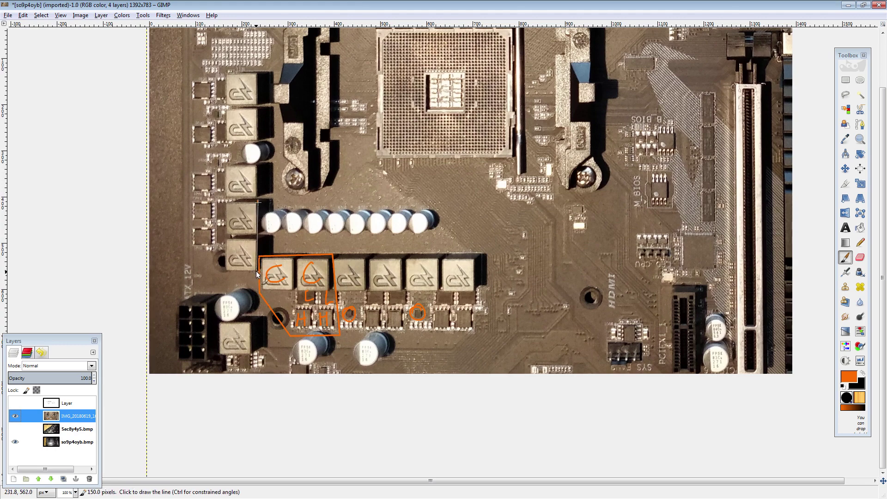
left_click(227, 274, "shift")
left_click(189, 247, "shift")
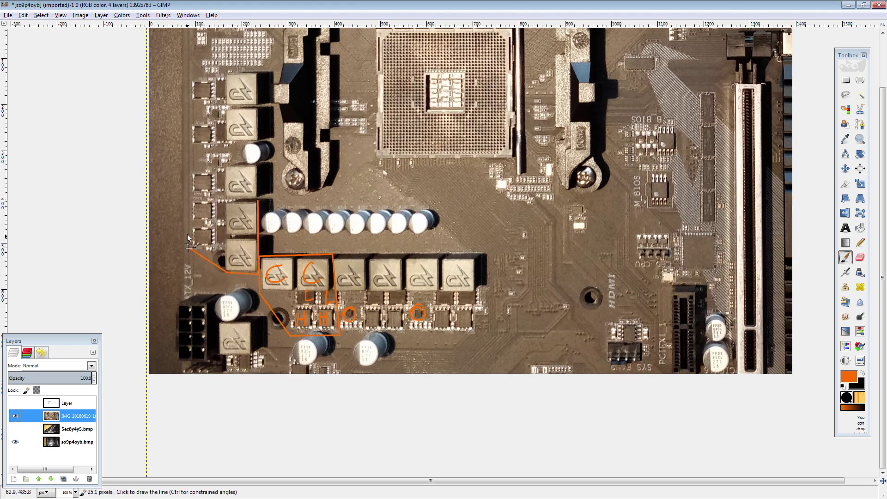
left_click(189, 197, "shift")
left_click(261, 200, "shift")
scroll(209, 228, "up", 3)
scroll(209, 228, "right", 1)
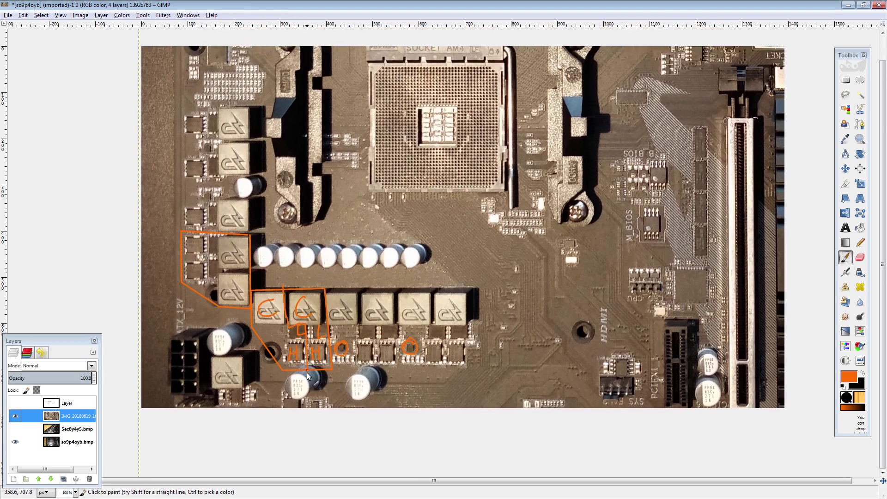
Step: Show the multiphase regulator diagram, make its layer active and switch the brush colour to black
left_click(18, 405)
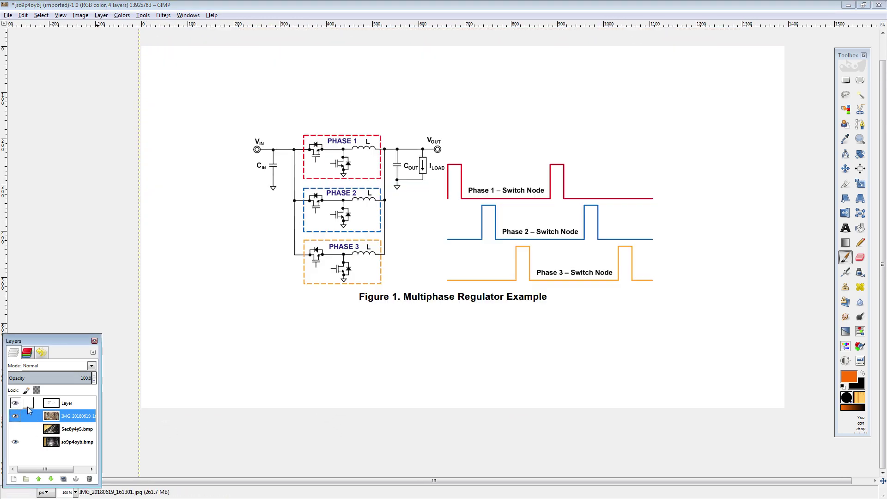
left_click(24, 406)
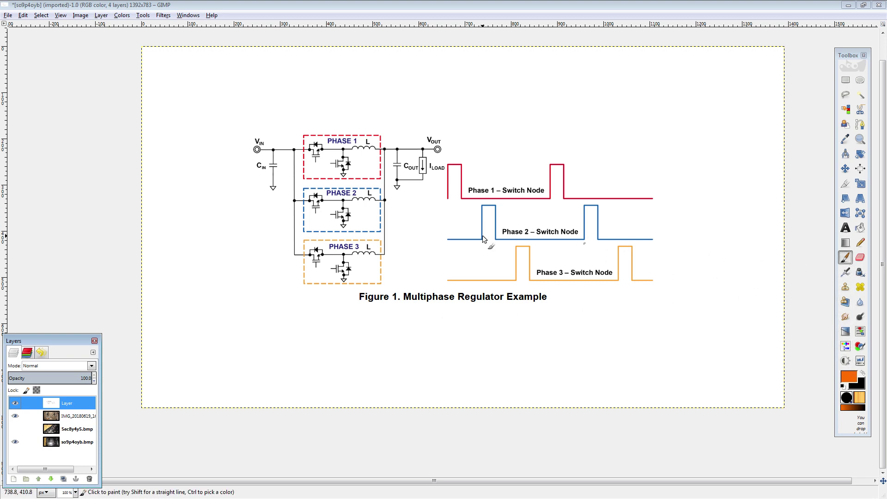
mouse_move(354, 268)
left_mouse_down()
mouse_move(374, 235)
mouse_move(337, 277)
left_mouse_up()
key("ctrl+z")
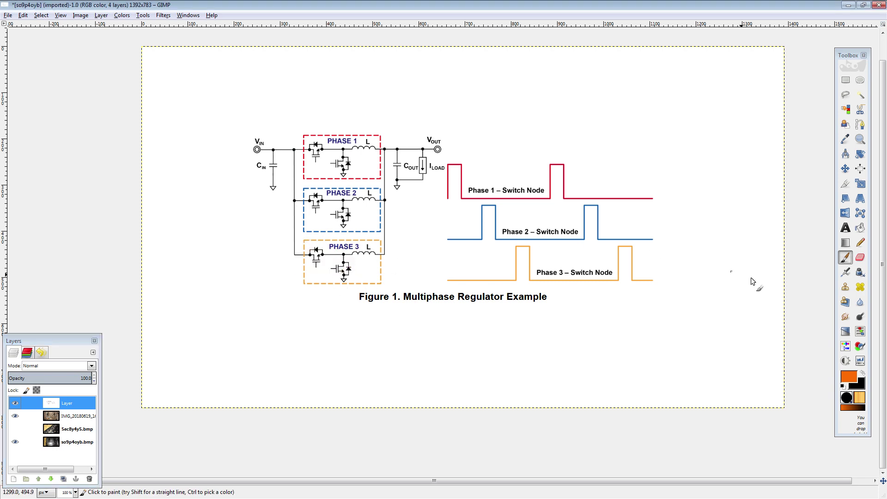
key("x")
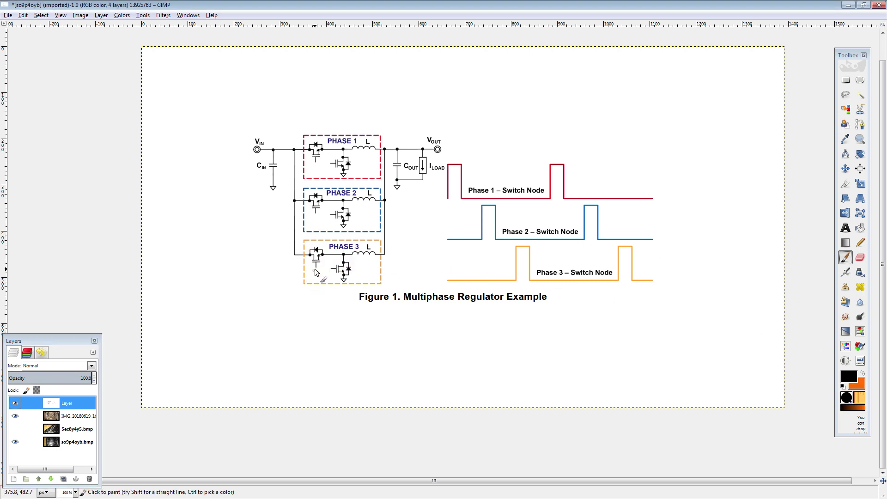
Step: Cross out the Phase 3 circuit block and the Phase 3 waveform with zigzag brush strokes
mouse_move(308, 249)
left_mouse_down()
mouse_move(297, 278)
mouse_move(305, 283)
mouse_move(332, 278)
mouse_move(355, 245)
mouse_move(367, 243)
mouse_move(387, 283)
left_mouse_up()
scroll(333, 227, "up", 1)
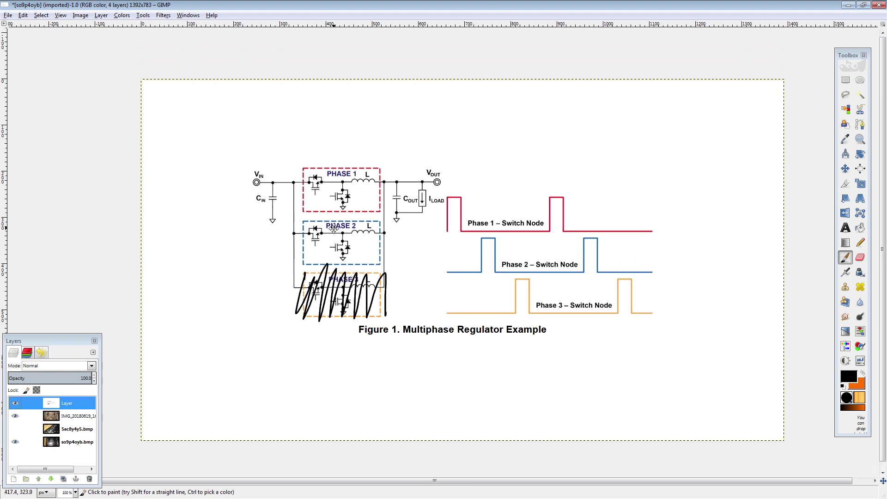
scroll(333, 227, "up", 1)
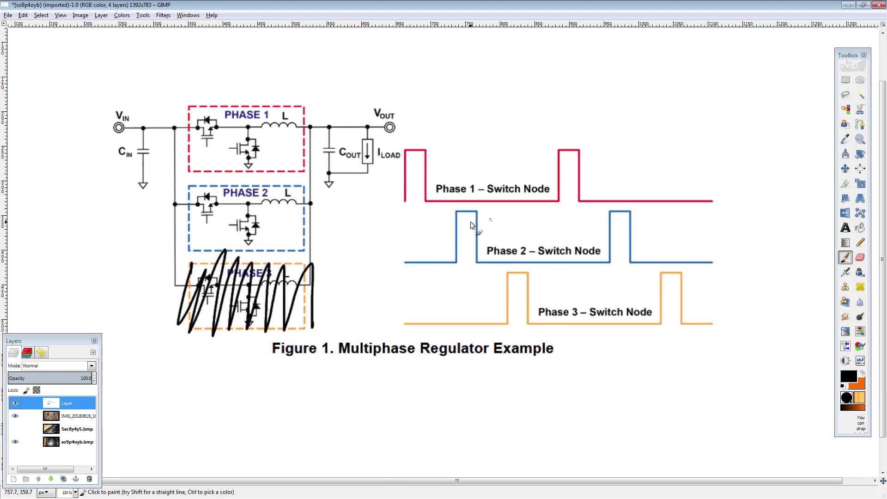
mouse_move(471, 287)
left_mouse_down()
mouse_move(527, 298)
mouse_move(564, 320)
mouse_move(648, 290)
mouse_move(693, 308)
left_mouse_up()
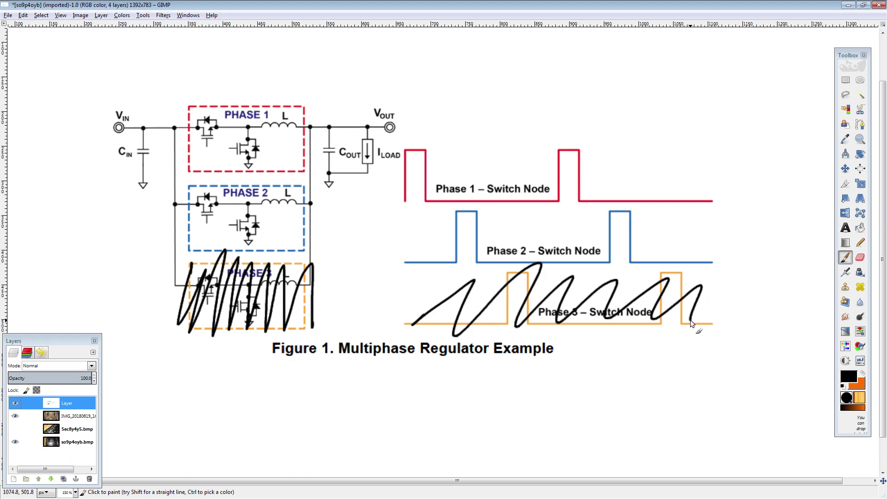
Step: Draw a small arrow pointing right beside each of the two Phase 2 pulses
key("ctrl+z")
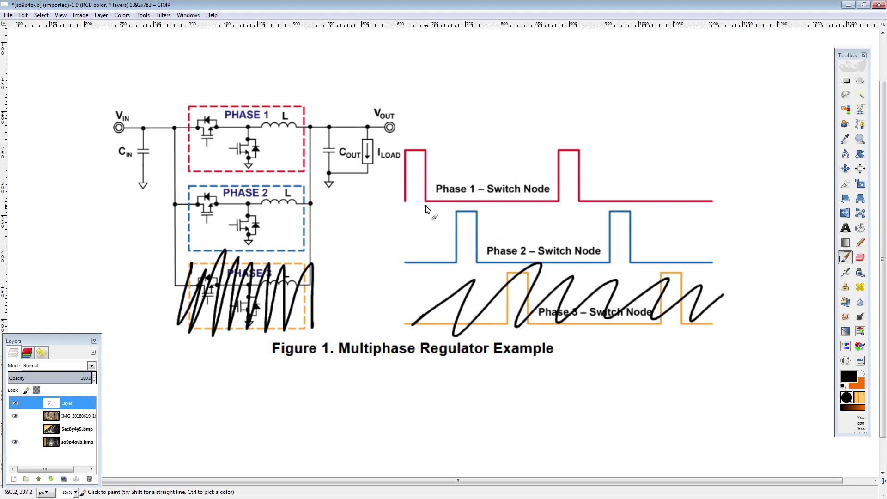
key("ctrl+z")
left_click_drag(659, 230, 660, 231)
left_click_drag(500, 230, 497, 237)
scroll(462, 240, "left", 3)
scroll(462, 239, "up", 1)
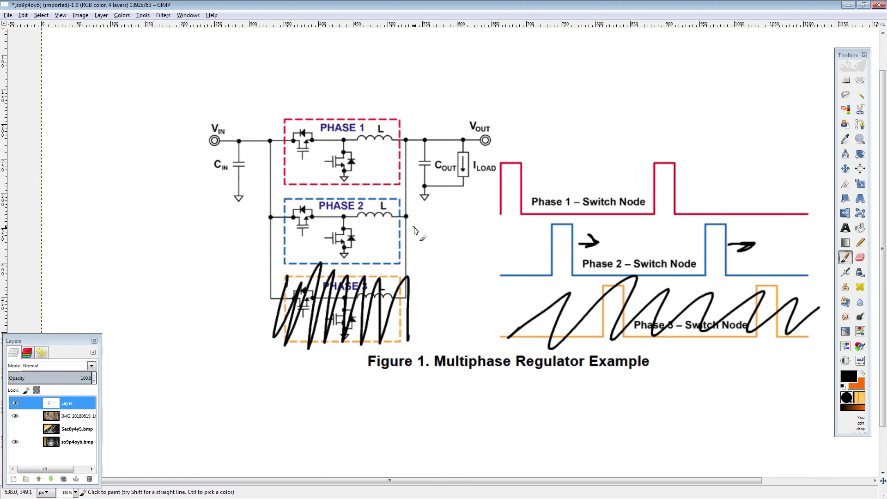
Step: Hide the diagram to examine the outlined inductor groups on the board photo, and return to the diagram layer
left_click(15, 403)
left_click(76, 416)
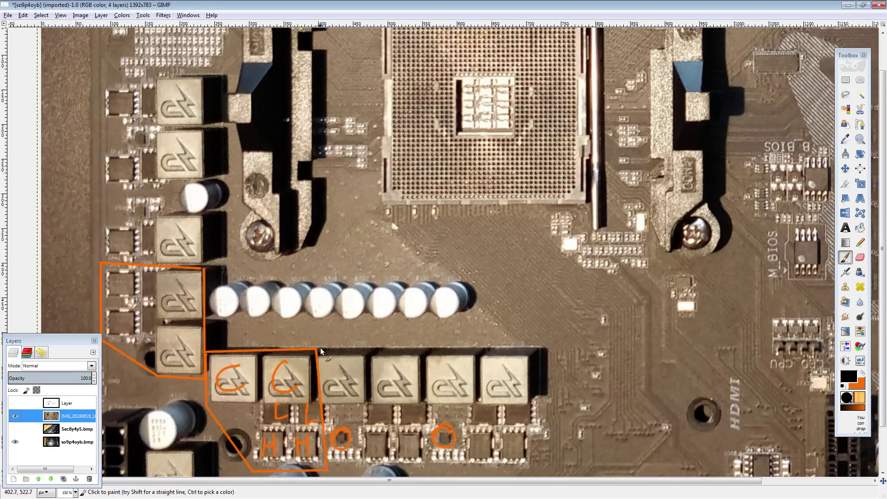
scroll(374, 159, "down", 4)
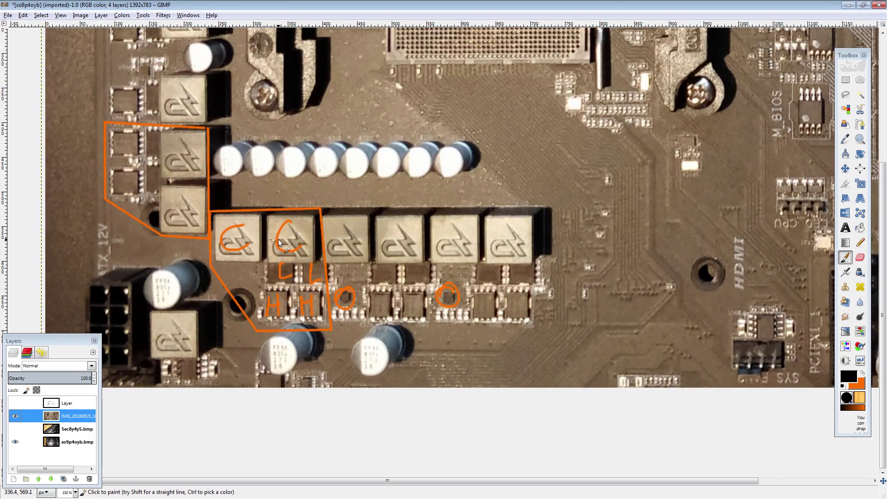
left_click(14, 403)
left_click(69, 403)
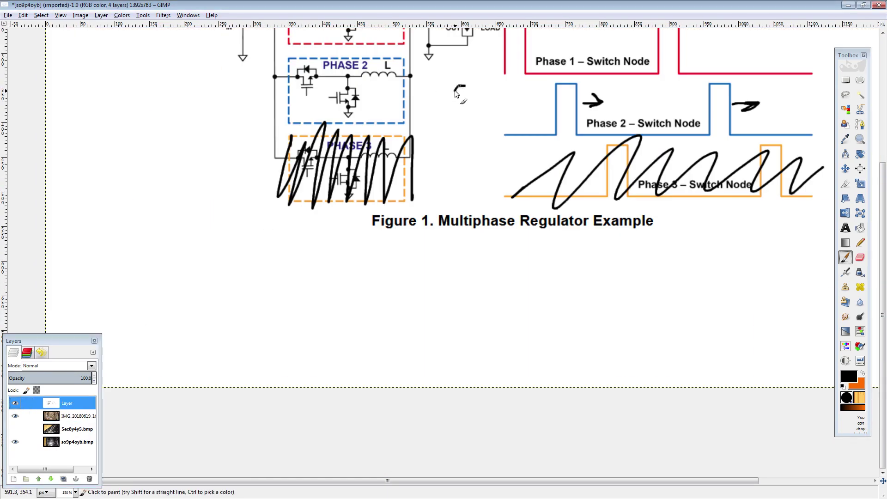
Step: Mark the high-side MOSFET gates of Phase 1 and Phase 2 with dots and join them with straight line segments
scroll(452, 78, "up", 5)
scroll(394, 283, "up", 2)
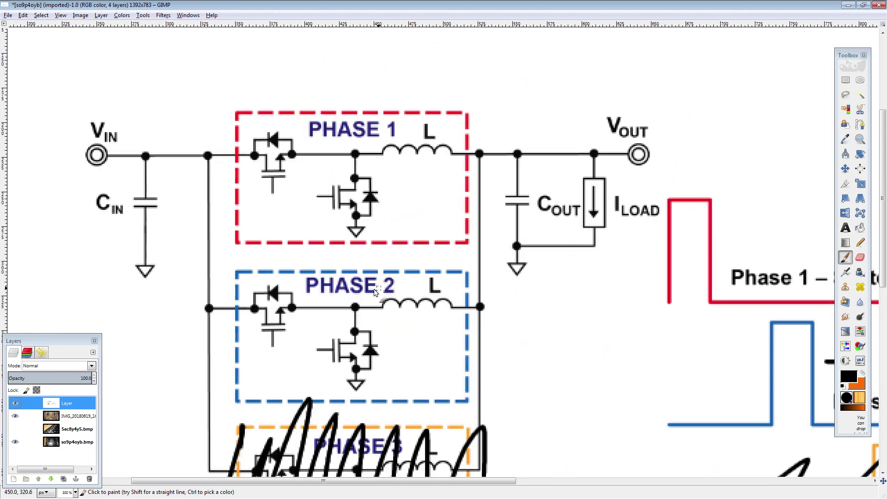
scroll(394, 283, "down", 3)
scroll(394, 283, "left", 3)
mouse_move(345, 277)
left_mouse_down()
mouse_move(337, 286)
mouse_move(342, 279)
left_mouse_up()
left_click_drag(347, 130, 335, 131)
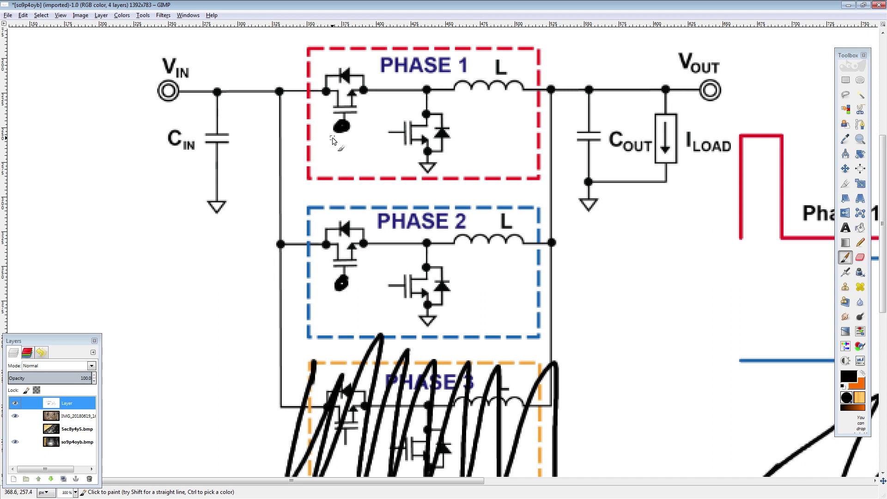
left_click(341, 285)
left_click(294, 283, "shift")
left_click(296, 124, "shift")
left_click(341, 127, "shift")
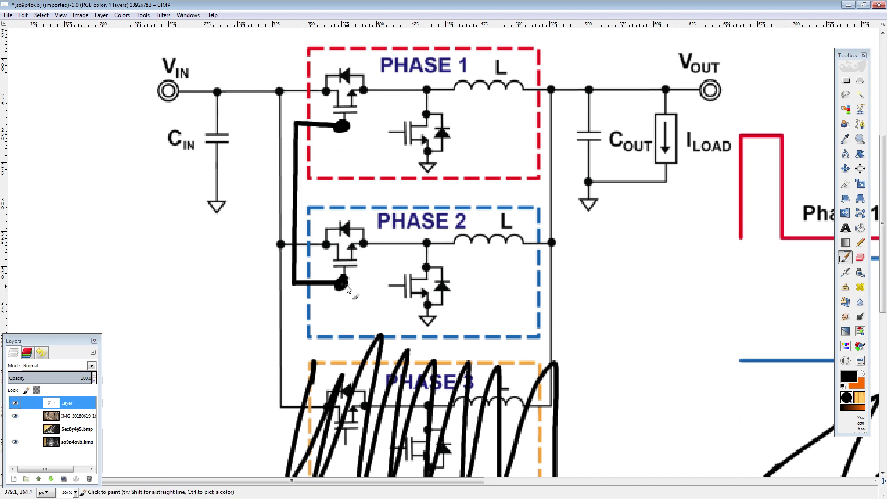
Step: Join the low-side MOSFET gates of Phase 1 and Phase 2 with a straight vertical line
scroll(390, 252, "right", 8)
scroll(476, 224, "down", 2)
scroll(477, 224, "right", 5)
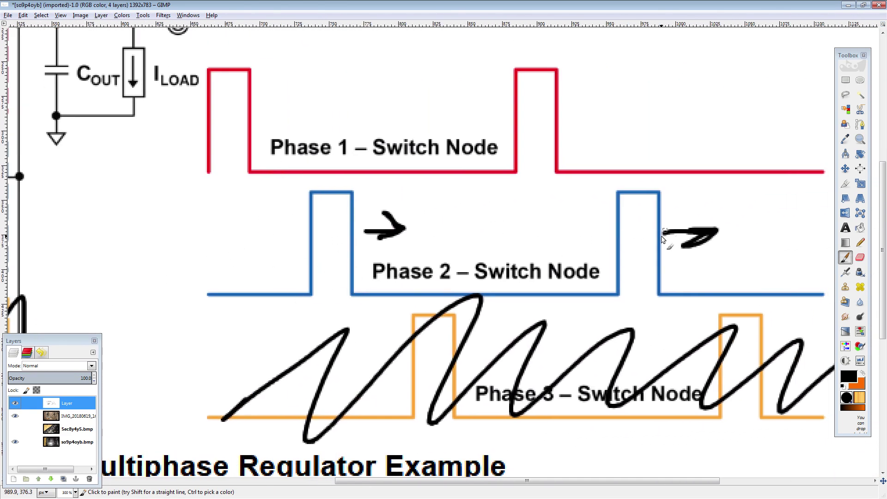
scroll(640, 284, "down", 2)
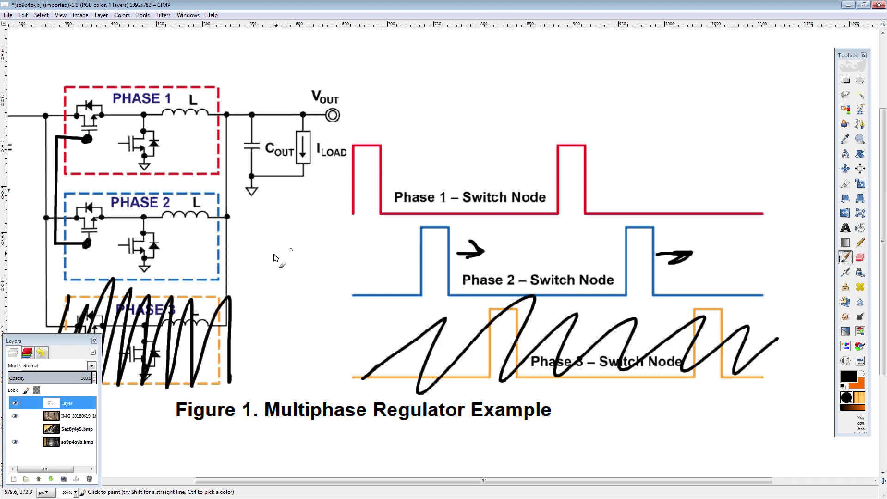
scroll(332, 235, "left", 3)
scroll(333, 235, "down", 1)
left_click(190, 234)
left_click(191, 130, "shift")
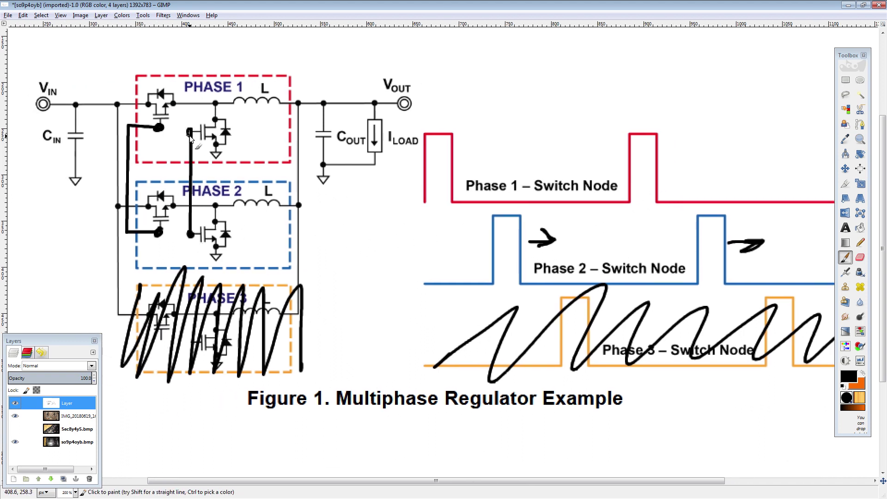
Step: Label the Phase 1 MOSFETs with a handwritten H for high side and L for low side
scroll(193, 145, "left", 3)
scroll(193, 145, "up", 1)
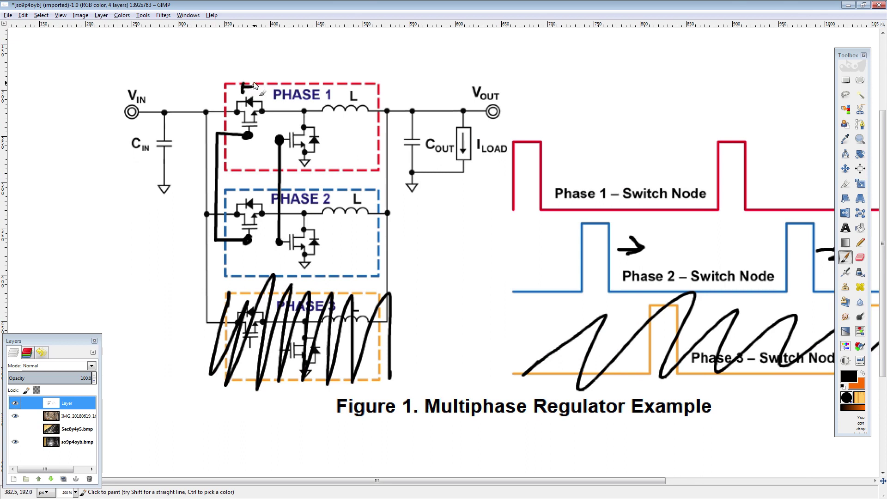
left_click_drag(327, 129, 343, 145)
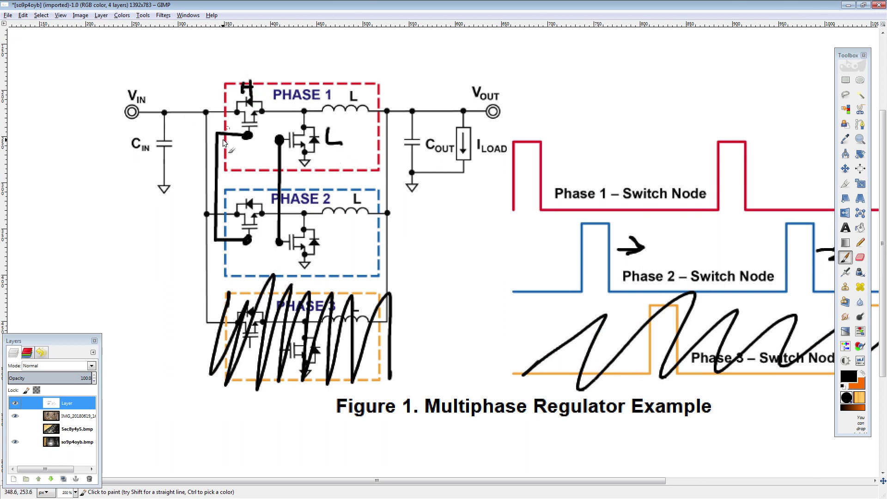
mouse_move(159, 76)
left_mouse_down()
mouse_move(141, 73)
mouse_move(104, 118)
left_mouse_up()
key("ctrl+z")
left_click_drag(151, 90, 163, 99)
mouse_move(175, 82)
left_mouse_down()
mouse_move(181, 74)
mouse_move(201, 102)
left_mouse_up()
mouse_move(198, 74)
left_mouse_down()
mouse_move(207, 96)
mouse_move(218, 48)
left_mouse_up()
key("ctrl+z")
key("ctrl+z")
key("ctrl+z")
key("ctrl+z")
Step: Label the Phase 2 MOSFETs with a handwritten H and L
left_click_drag(567, 115, 597, 89)
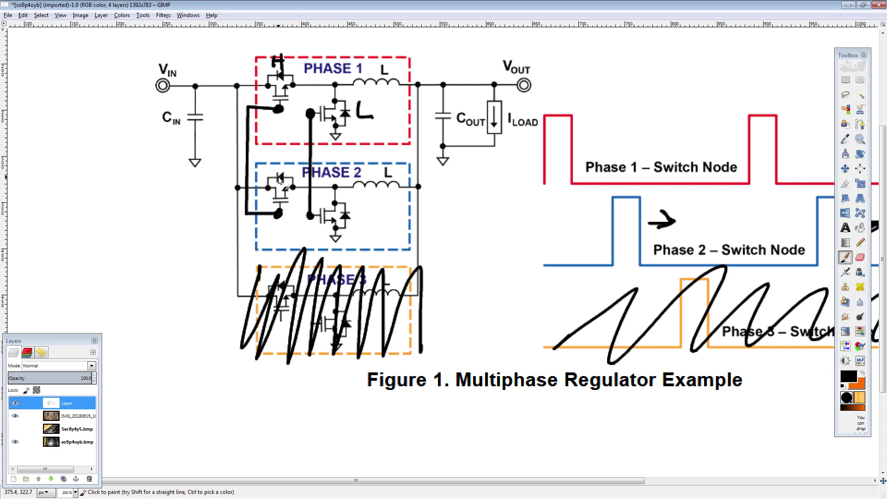
left_click_drag(283, 149, 282, 166)
left_click_drag(352, 211, 366, 226)
left_click_drag(346, 303, 336, 376)
mouse_move(395, 233)
left_mouse_down()
mouse_move(365, 285)
mouse_move(356, 242)
left_mouse_up()
key("ctrl+z")
left_click_drag(386, 132, 381, 165)
key("ctrl+z")
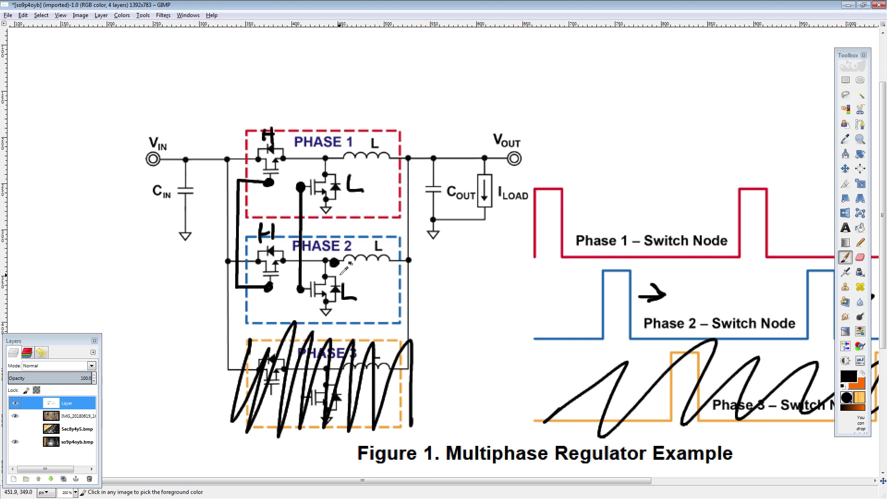
Step: Join the switch nodes of Phase 1 and Phase 2 with a straight vertical line ending in a dot
left_click(292, 260)
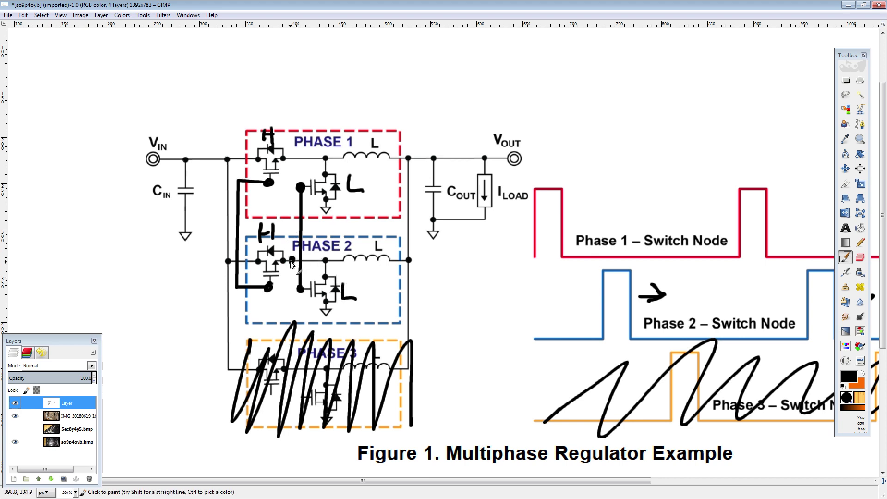
left_click(289, 158, "shift")
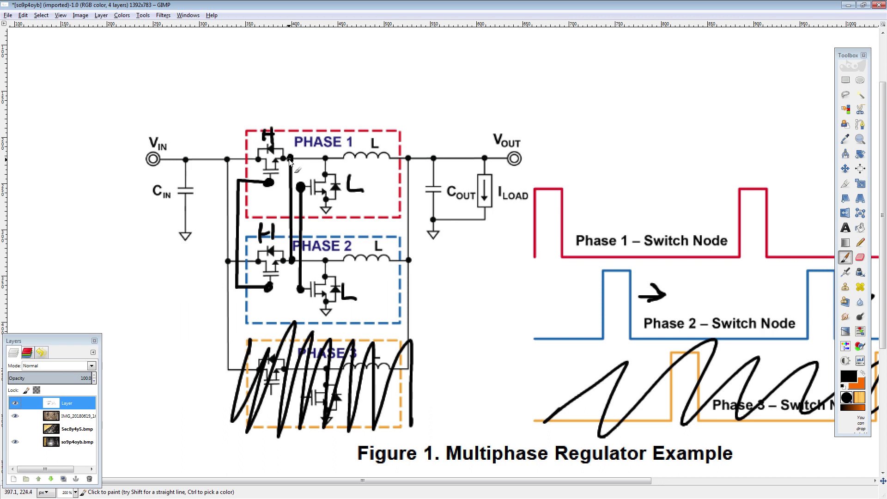
left_click(290, 261)
Step: Cross out the Phase 2 switch node waveform with a zigzag brush stroke
scroll(290, 273, "down", 2)
scroll(290, 272, "right", 5)
scroll(290, 269, "up", 2)
scroll(290, 269, "left", 6)
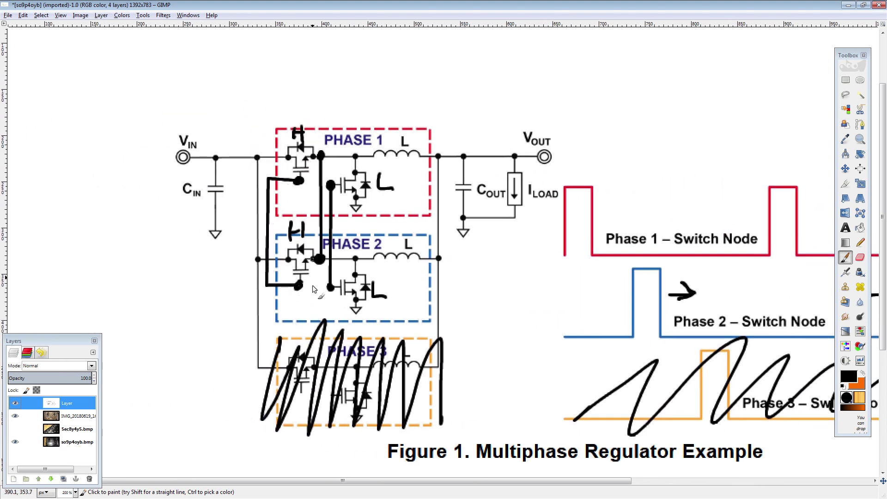
scroll(199, 251, "down", 2)
scroll(199, 251, "right", 5)
mouse_move(412, 273)
left_mouse_down()
mouse_move(445, 228)
mouse_move(583, 237)
mouse_move(710, 229)
mouse_move(752, 293)
mouse_move(818, 259)
left_mouse_up()
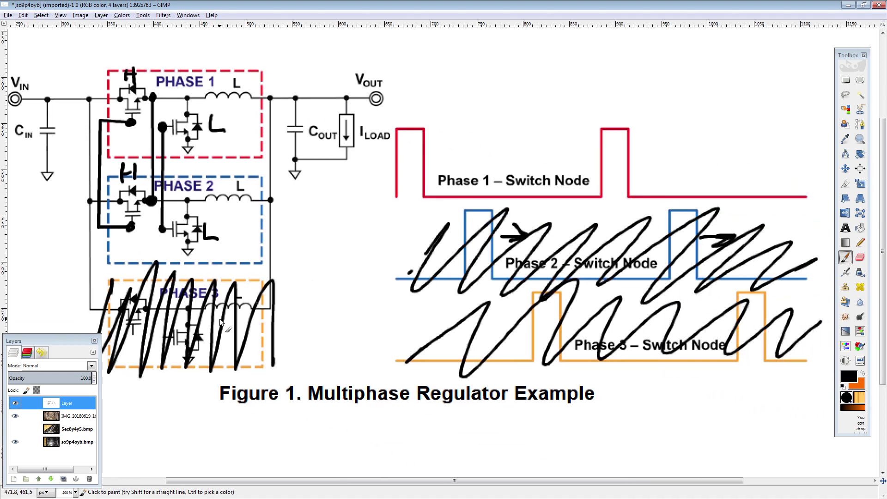
Step: Try a zigzag stroke along the line joining the Phase 1 and Phase 2 switch nodes, and undo it
scroll(296, 217, "up", 3)
scroll(296, 217, "left", 4)
mouse_move(291, 201)
left_mouse_down()
mouse_move(300, 217)
mouse_move(289, 280)
mouse_move(296, 288)
left_mouse_up()
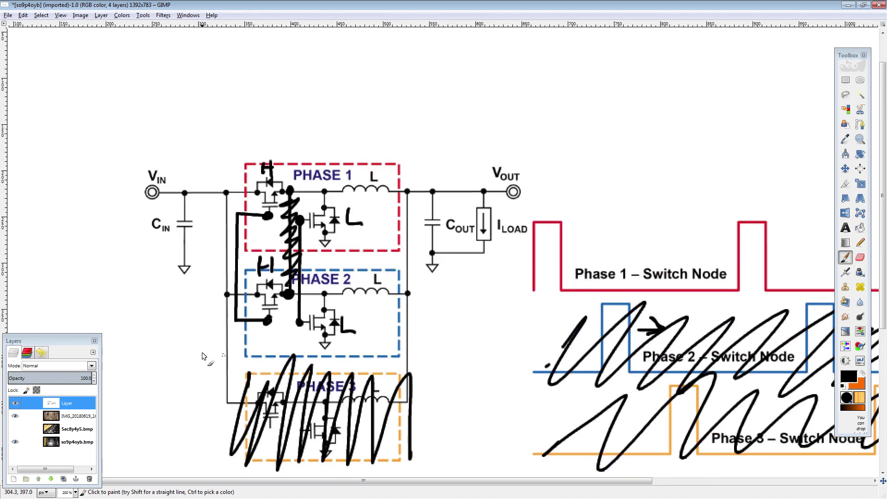
scroll(564, 204, "right", 8)
scroll(564, 203, "down", 2)
mouse_move(652, 133)
left_mouse_down()
mouse_move(745, 240)
mouse_move(368, 128)
left_mouse_up()
left_click_drag(276, 349, 449, 318)
key("ctrl+z")
key("ctrl+z")
Step: Hide the multiphase diagram and make the board photo layer active
scroll(275, 279, "up", 3)
scroll(276, 280, "left", 4)
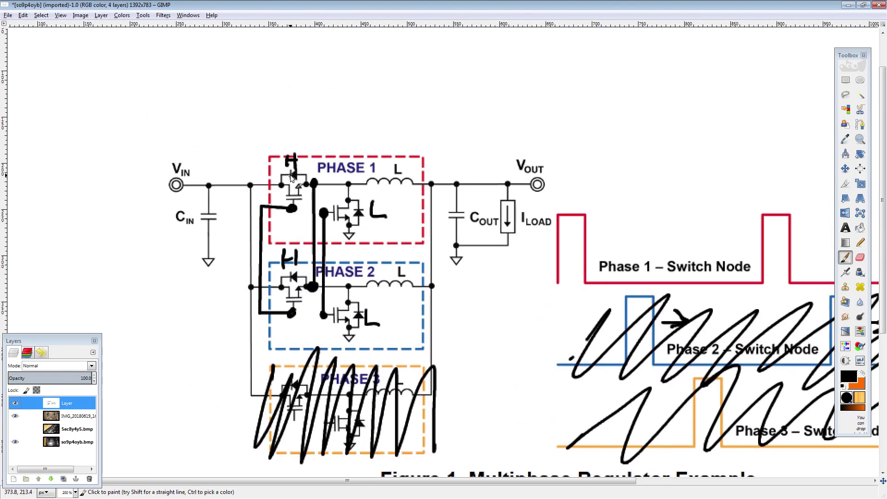
left_click_drag(295, 251, 294, 266)
left_click(15, 403)
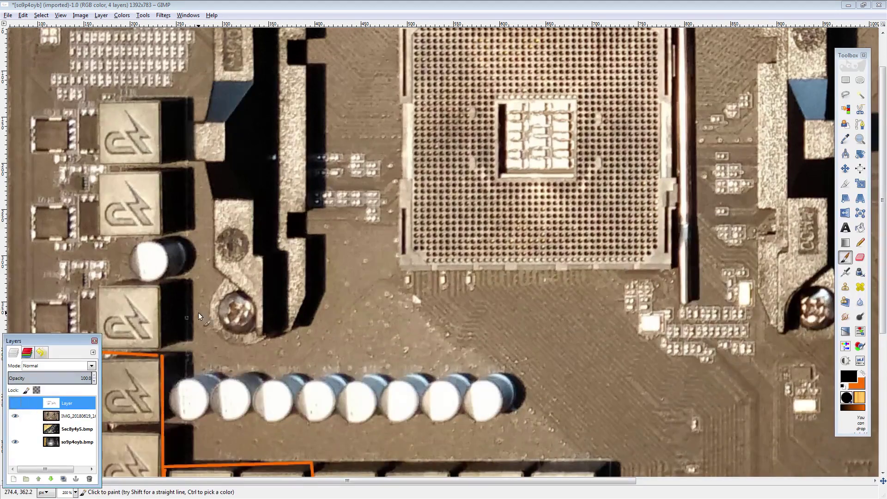
key("Down")
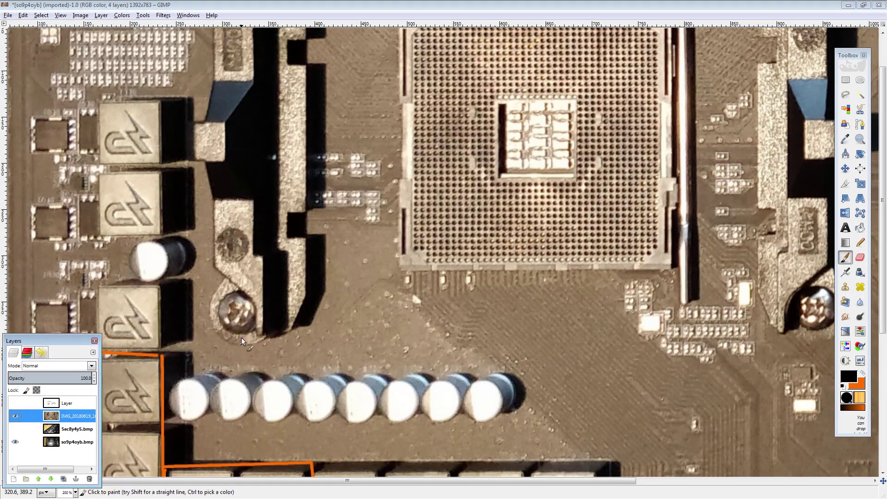
Step: Write "2 phase" in black above the outlined inductor pair of the horizontal row, with an arrow pointing to it
scroll(291, 335, "down", 10)
scroll(291, 335, "left", 4)
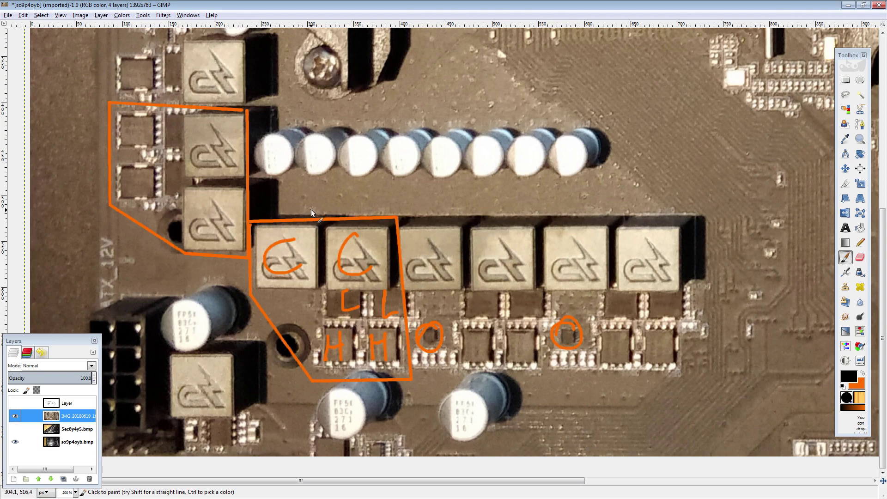
left_click_drag(367, 146, 377, 160)
left_click_drag(379, 127, 398, 153)
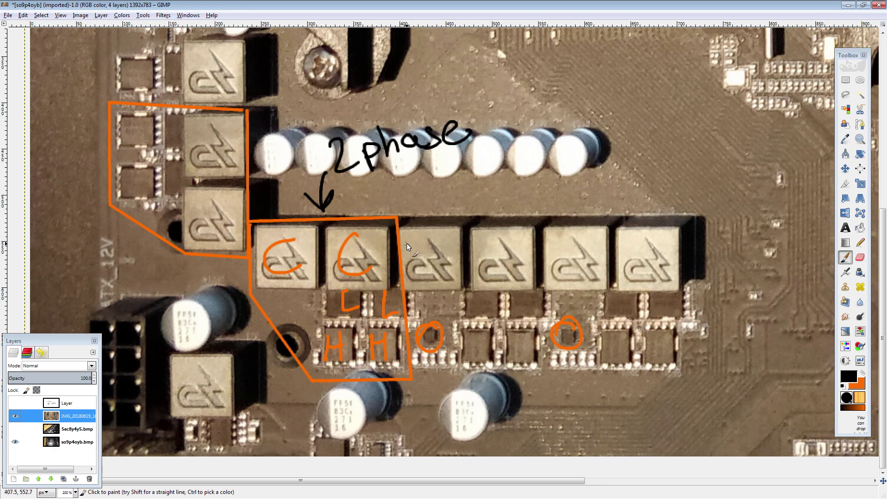
Step: Make orange the paint colour again and switch to the browser showing the Texas Instruments Multiphase Buck Design PDF
key("x")
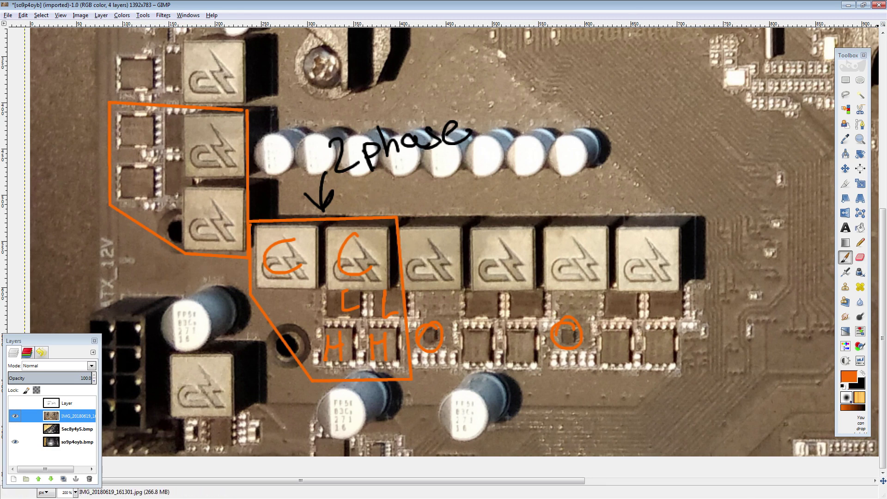
key("alt+Tab")
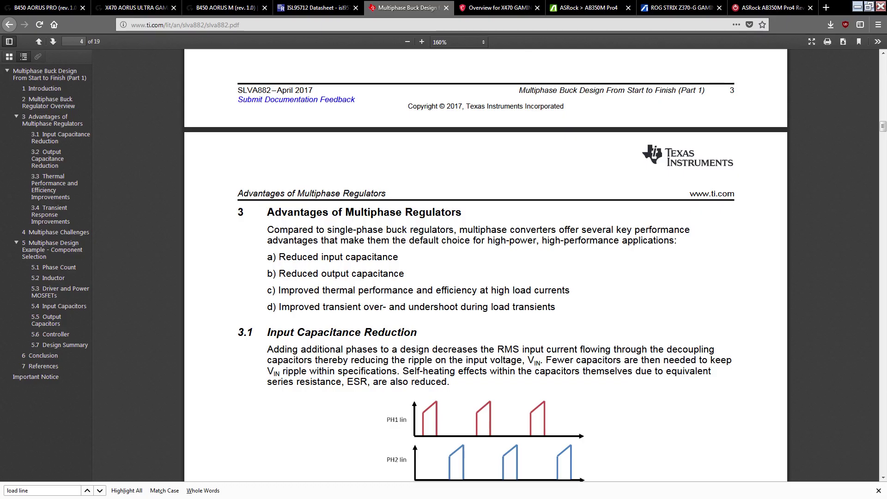
Step: Examine "Reduced input capacitance" and section 3.1, highlighting the passages on RMS input current, ripple and self-heating, down to the Figure 3 waveforms
left_click_drag(279, 257, 400, 260)
left_click(381, 263)
scroll(385, 270, "down", 3)
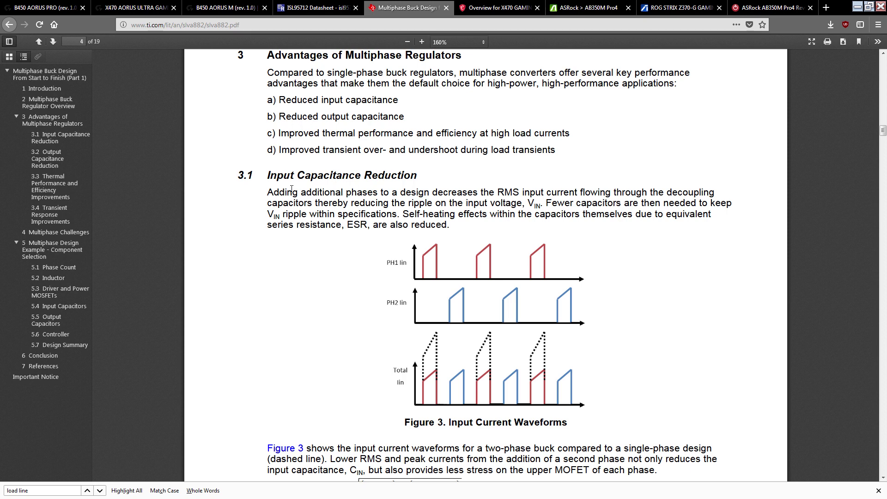
left_click_drag(273, 193, 664, 193)
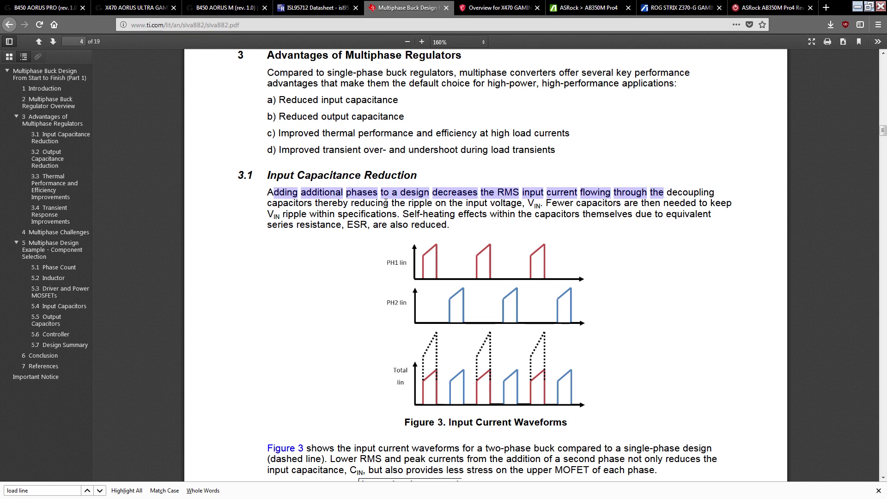
left_click_drag(379, 203, 426, 204)
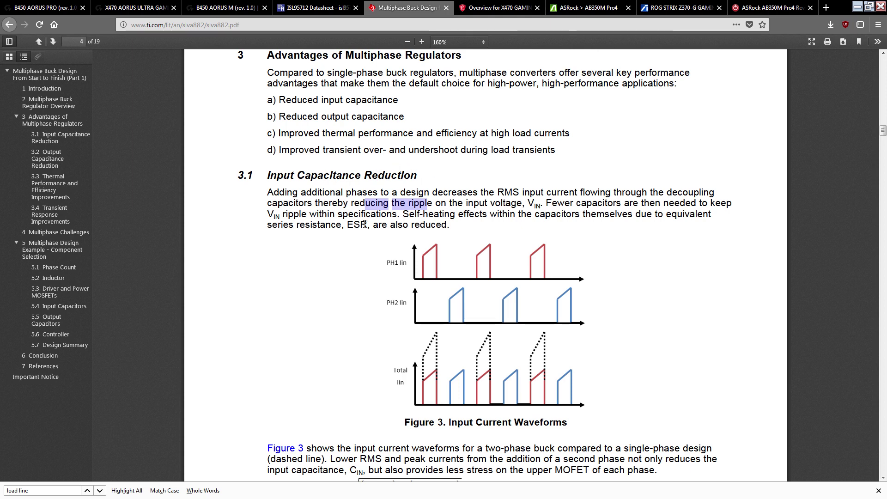
left_click_drag(434, 217, 630, 221)
scroll(481, 231, "down", 5)
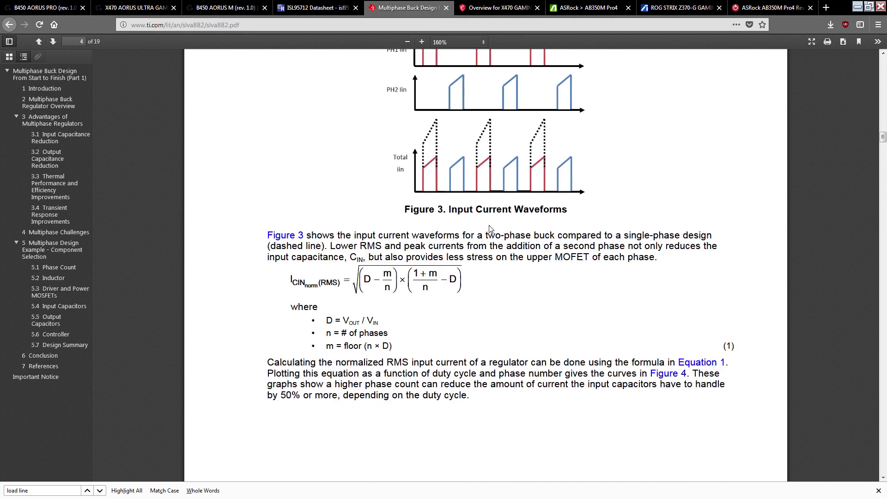
scroll(500, 338, "up", 3)
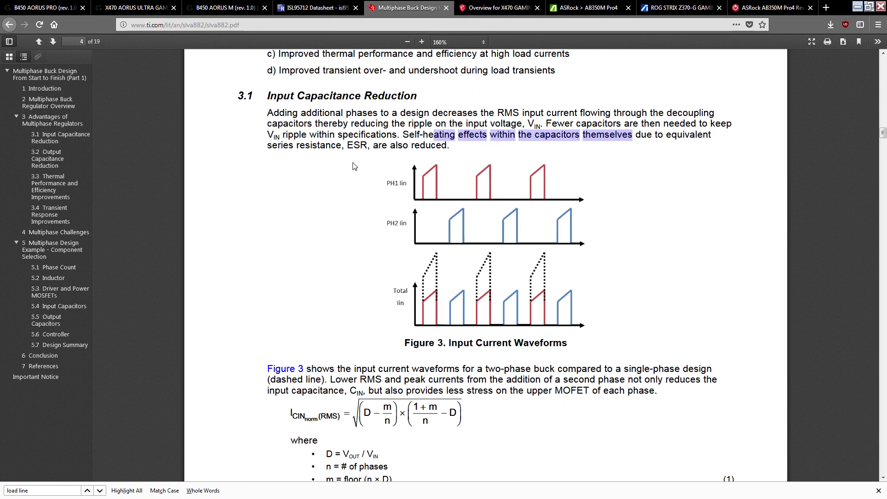
left_click(502, 350)
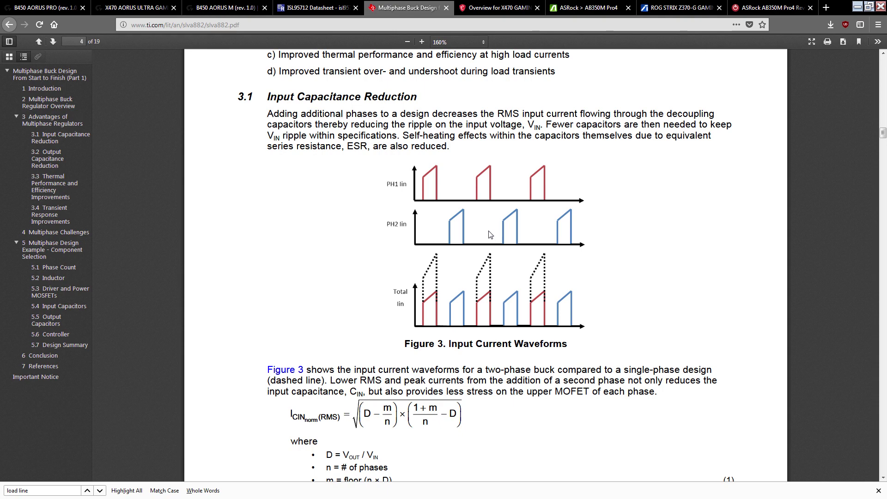
Step: Highlight the input capacitance entry in the multiphase advantages list again and return to the Figure 3 input current waveforms
scroll(481, 231, "up", 4)
left_click_drag(280, 180, 449, 180)
left_click(407, 343)
scroll(461, 325, "down", 3)
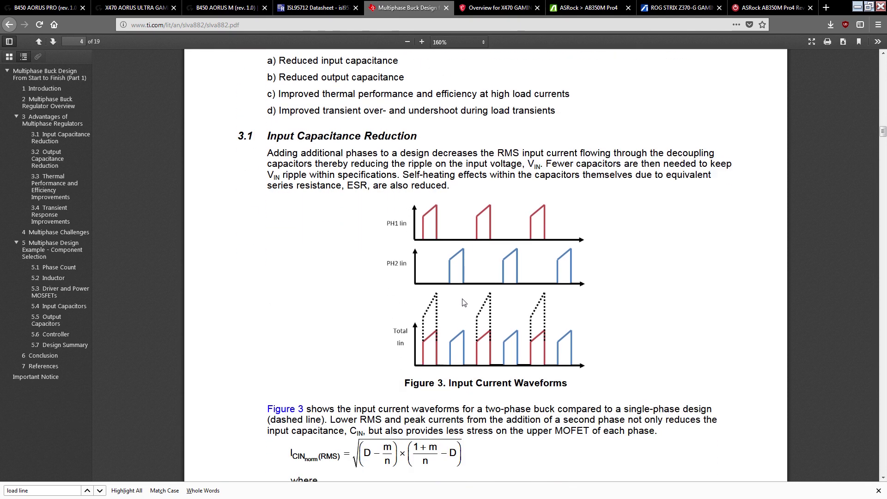